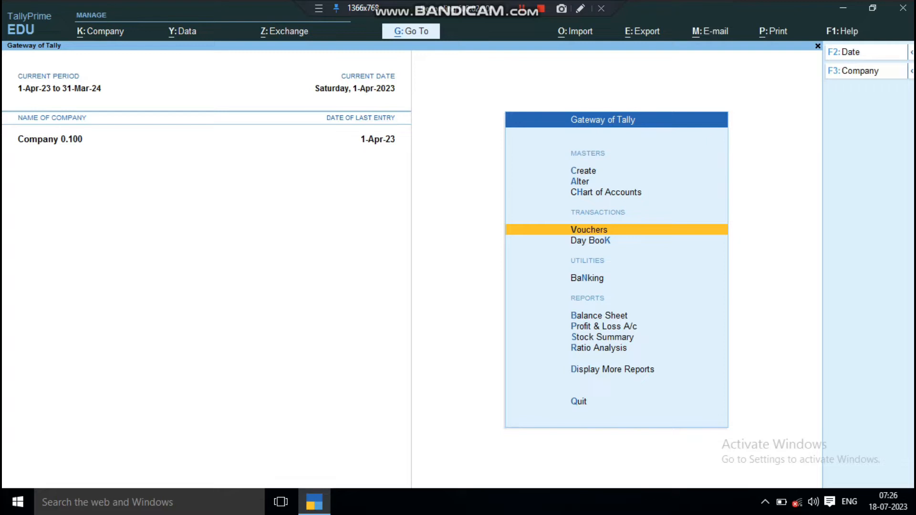
- Start a payment voucher and debit the individual's party ledger with 1,00,000
key(Return)
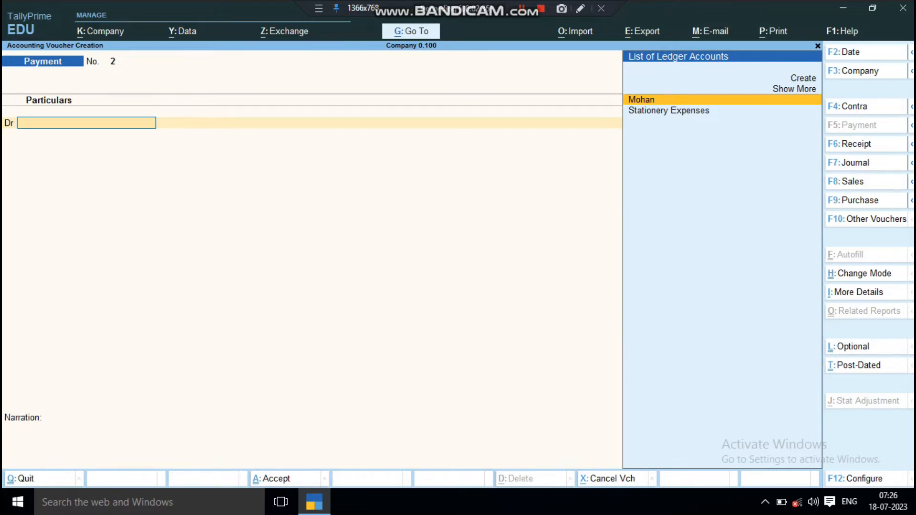
key(F4)
key(F5)
key(Return)
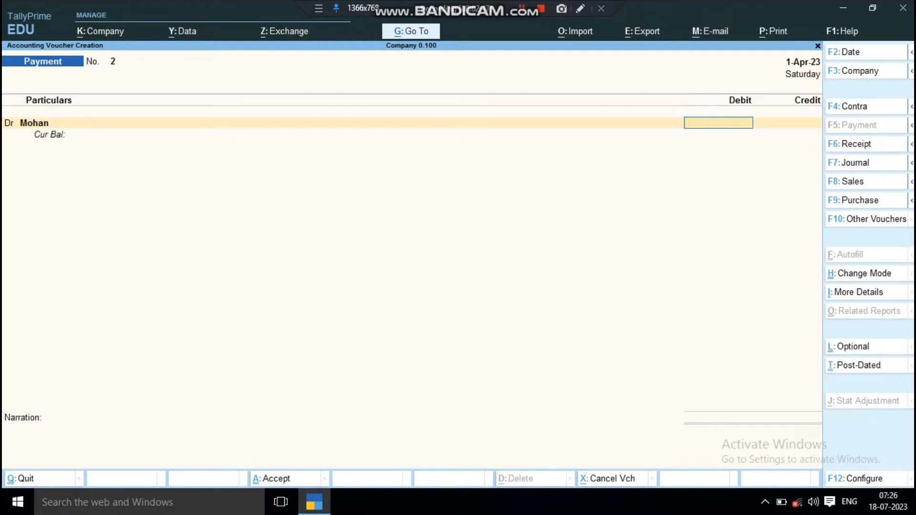
text(100000)
key(Return)
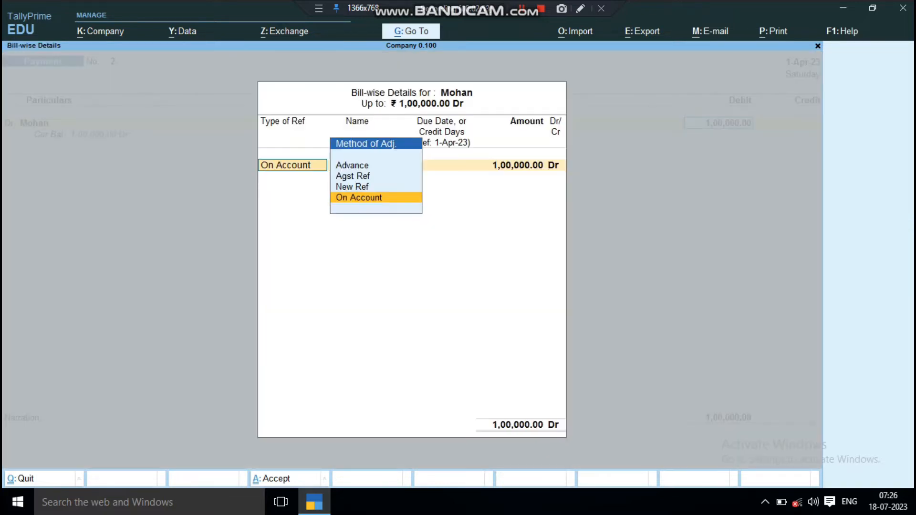
- Allocate the party's debit as a New Ref named 2 for the full amount in the bill-wise details
key(Up)
key(Return)
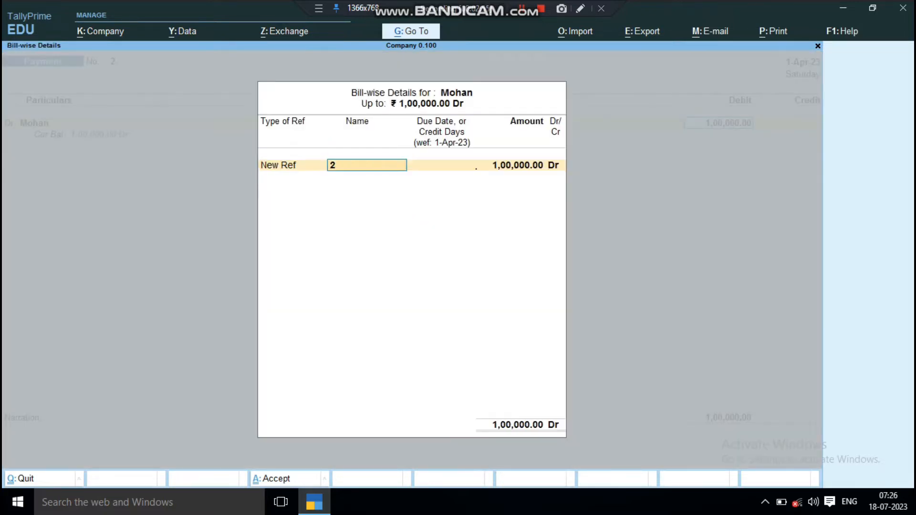
key(Return)
key(Return)
key(Return)
key(Return)
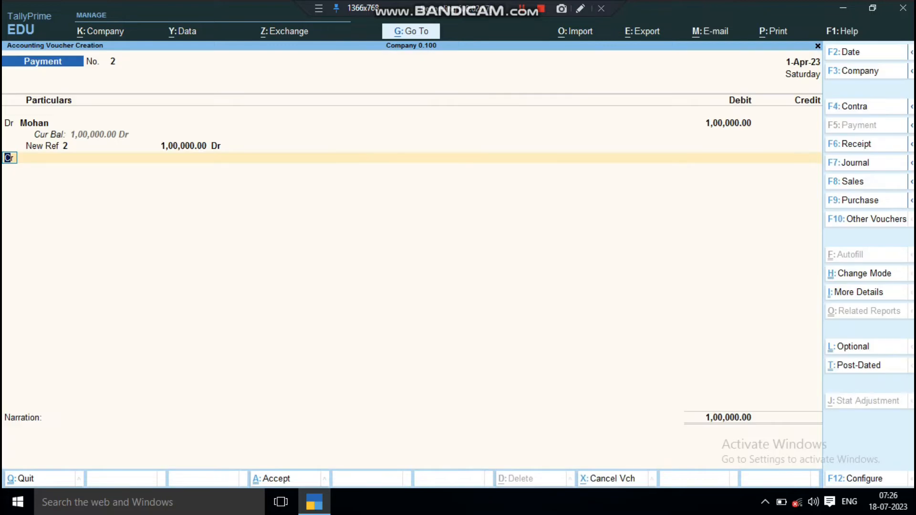
- Credit Bank of Baroda with 1,00,000 in the payment voucher
key(Return)
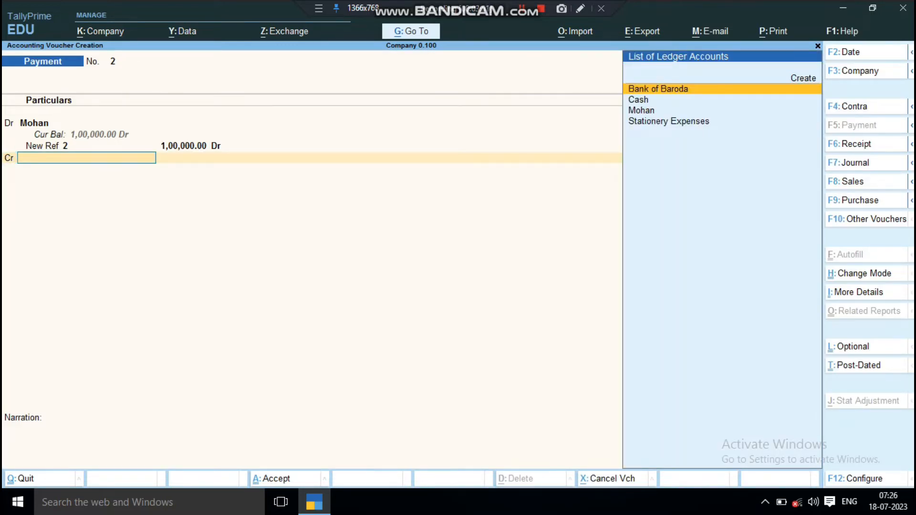
key(Return)
key(Return)
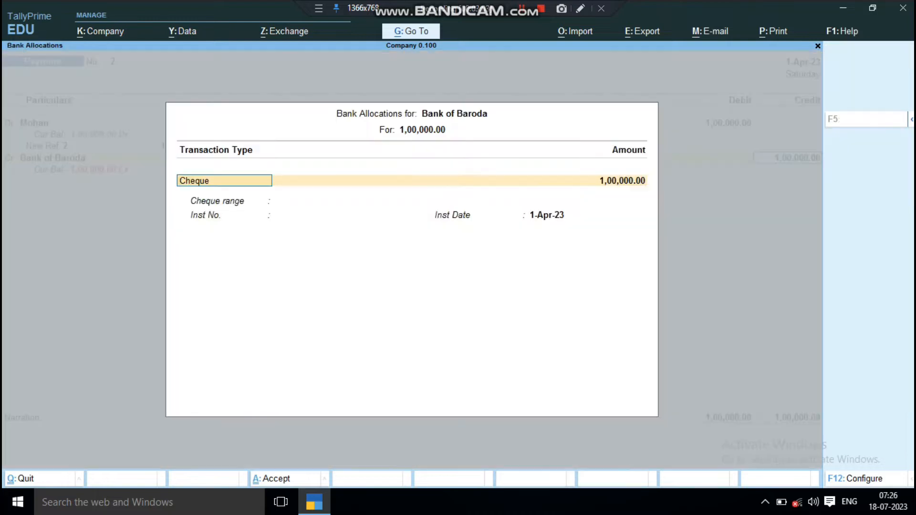
- Allocate the bank payment as a Cheque with range Not Applicable, entering its instrument number and keeping the date 1-Apr-23
key(Return)
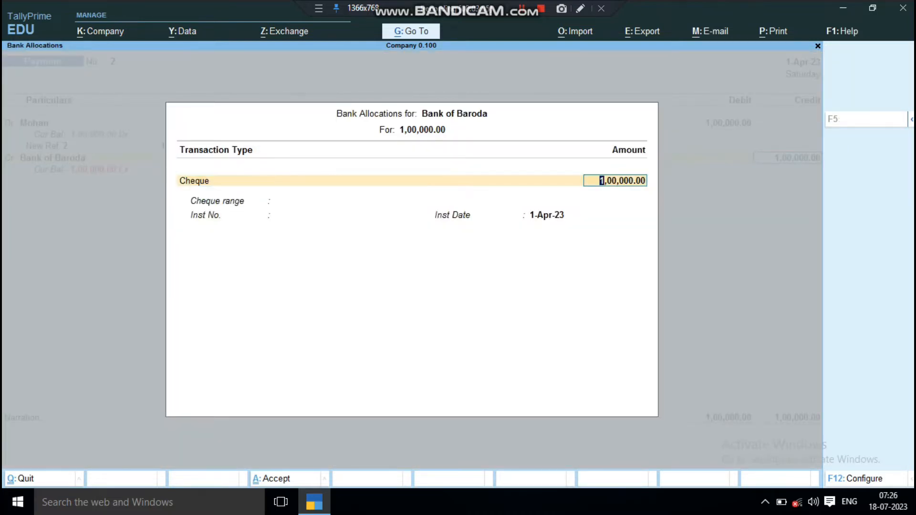
key(Return)
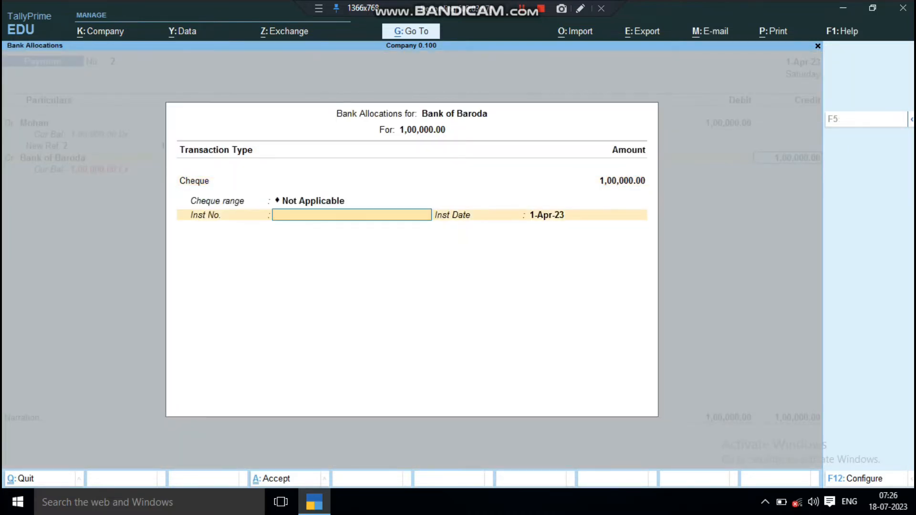
key(BackSpace)
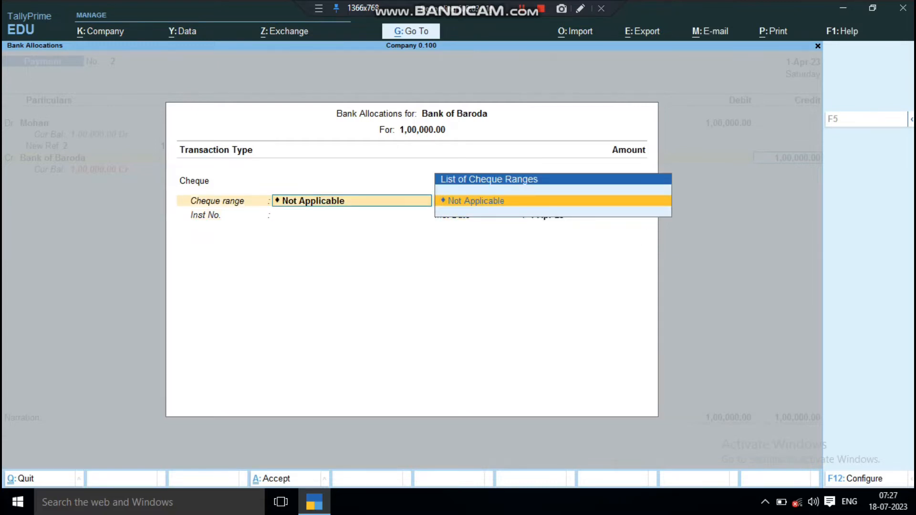
key(Return)
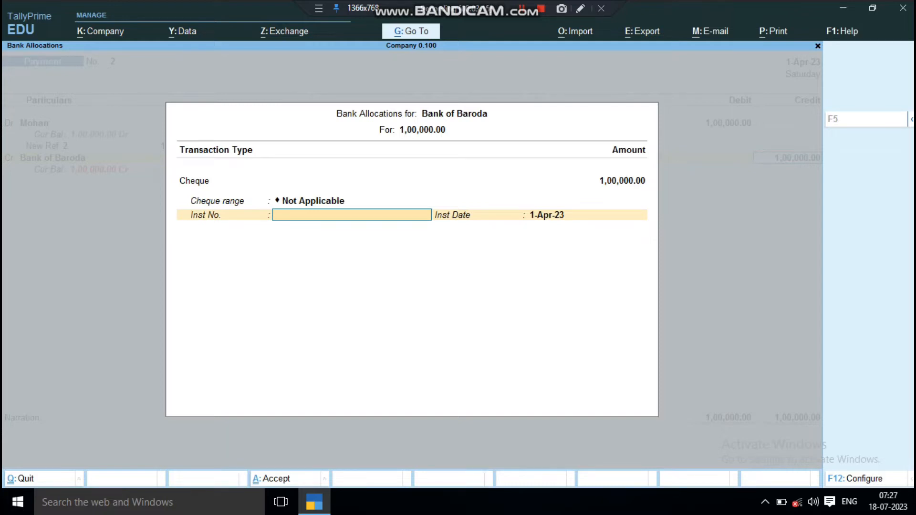
text(44454655)
key(Return)
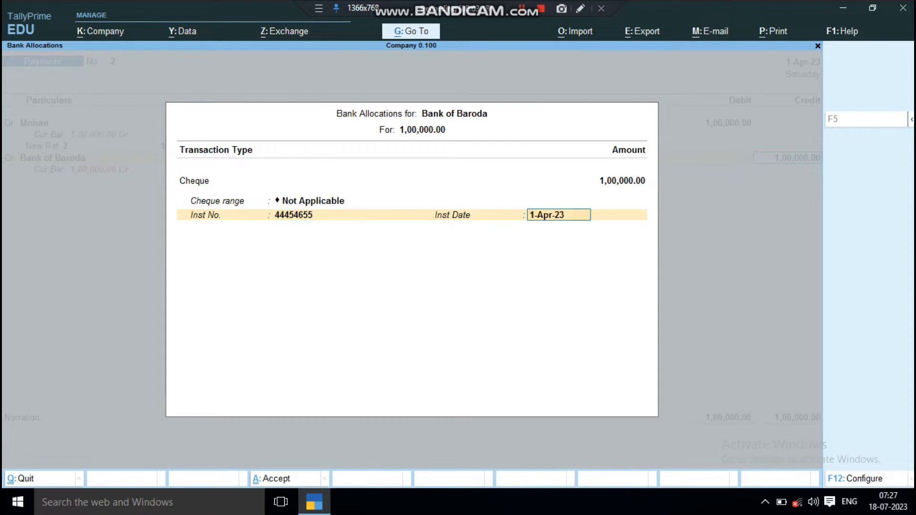
key(Return)
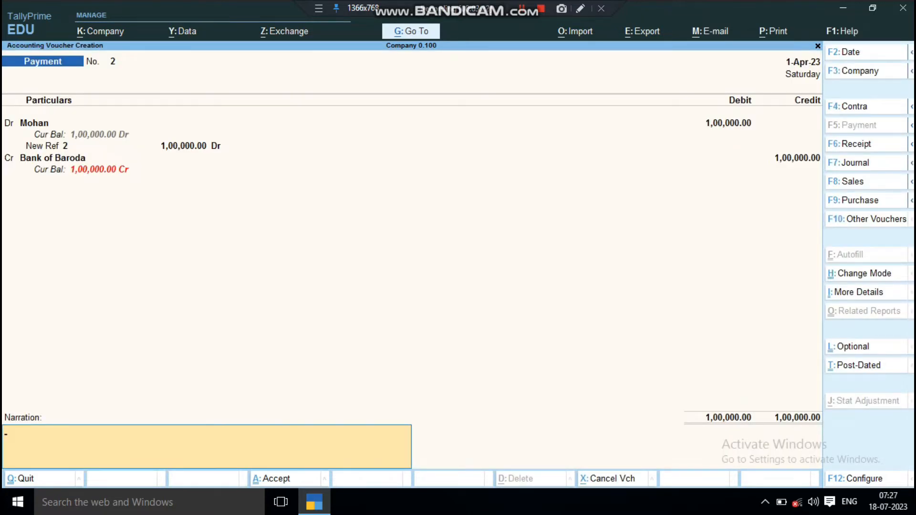
- Mark the payment voucher as post-dated and go back through the Bank of Baroda cheque allocation to its PDC issue date
key(BackSpace)
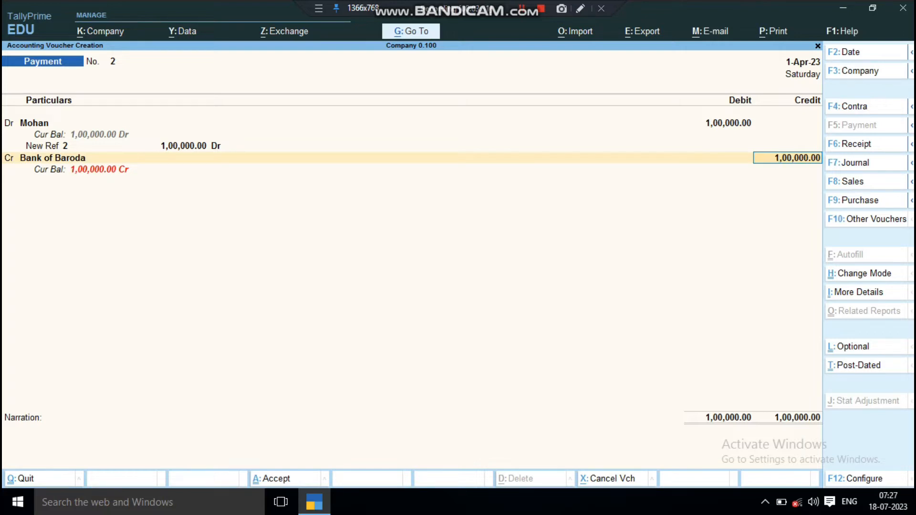
key(ctrl+t)
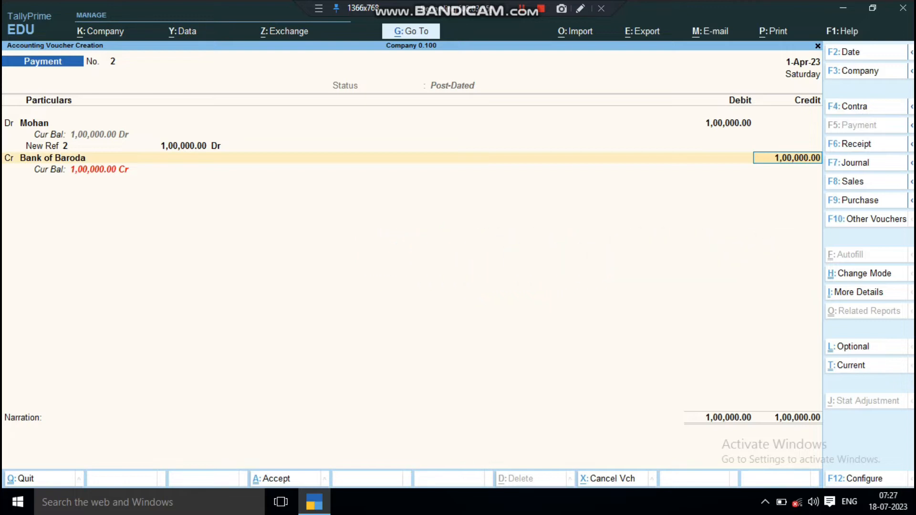
key(BackSpace)
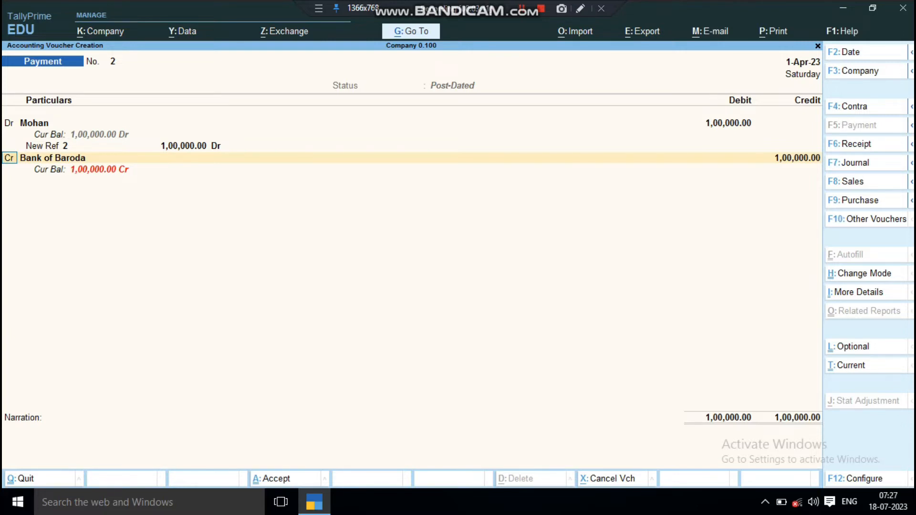
key(Return)
key(Return)
key(Return)
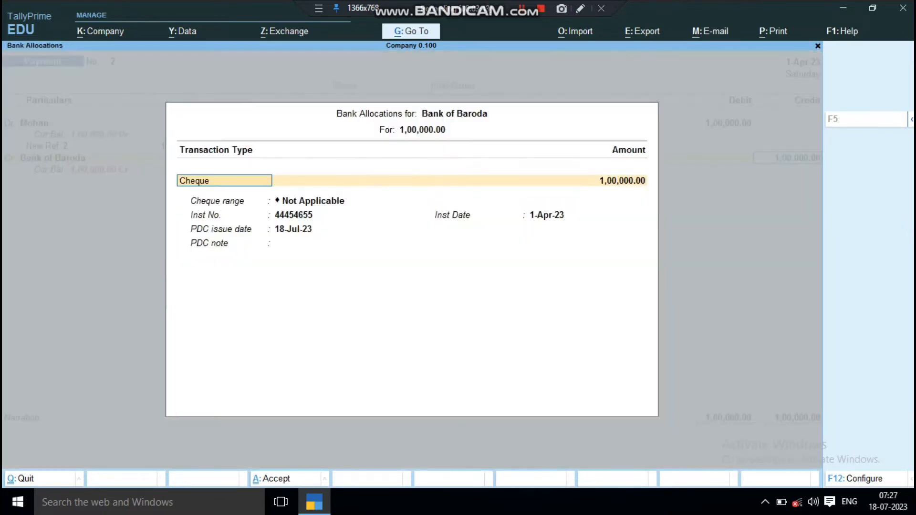
key(Return)
key(Return)
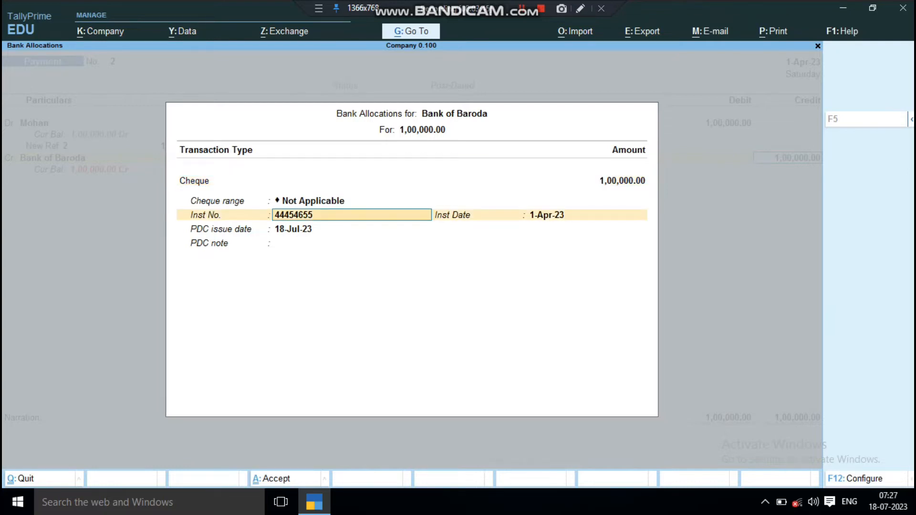
key(Return)
key(BackSpace)
key(Return)
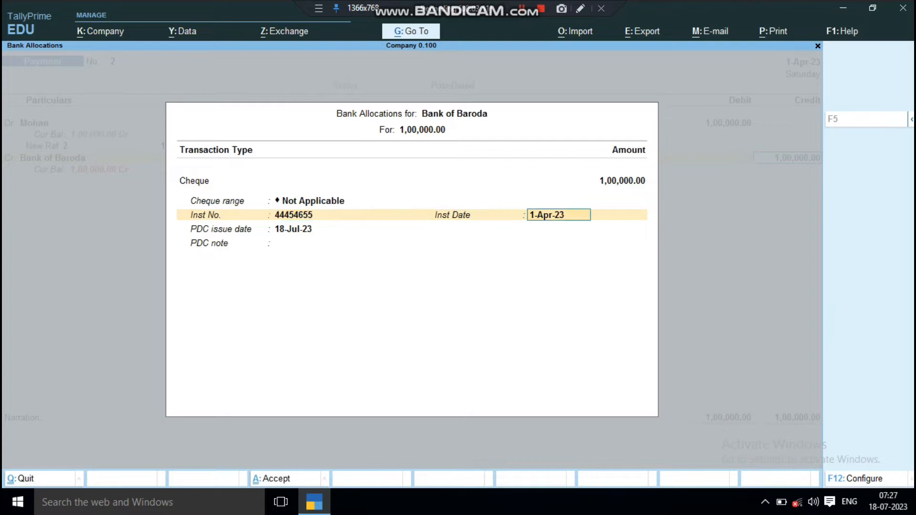
key(Return)
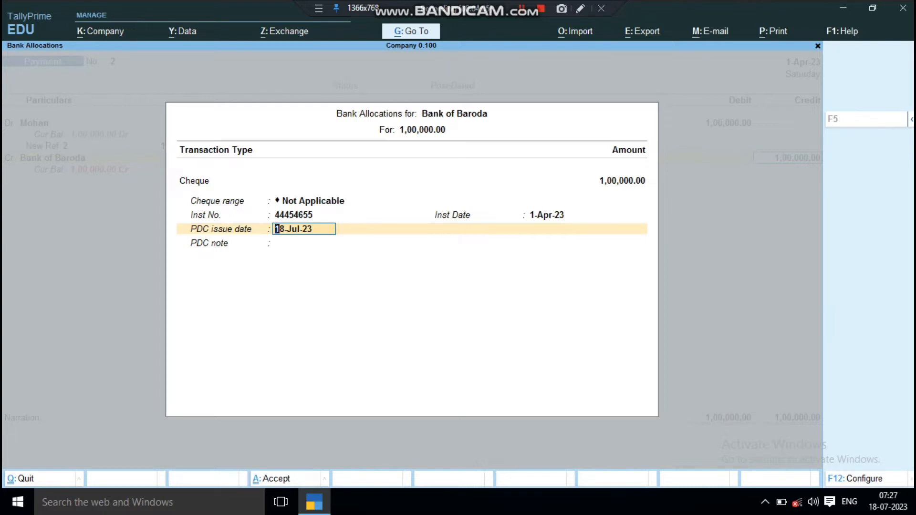
- Try to set the cheque's PDC issue date to 1-May-23
text(1 may)
key(Return)
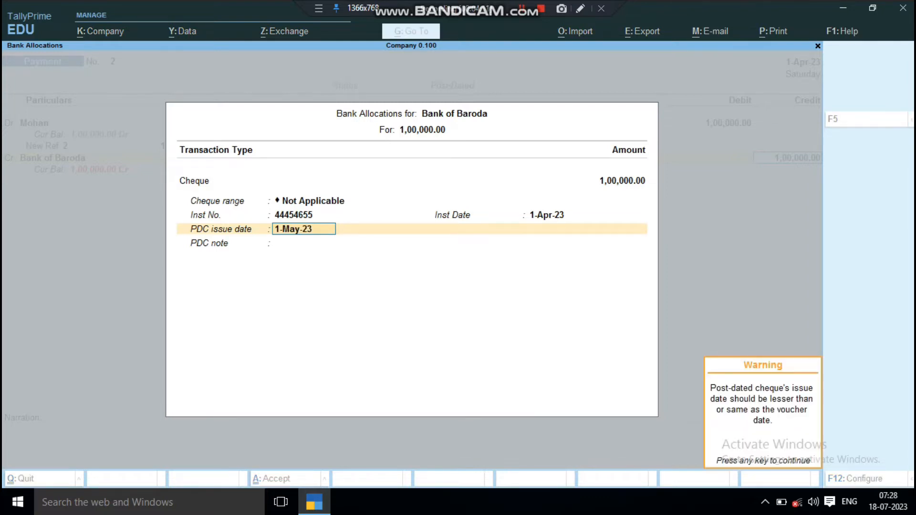
key(Return)
key(BackSpace)
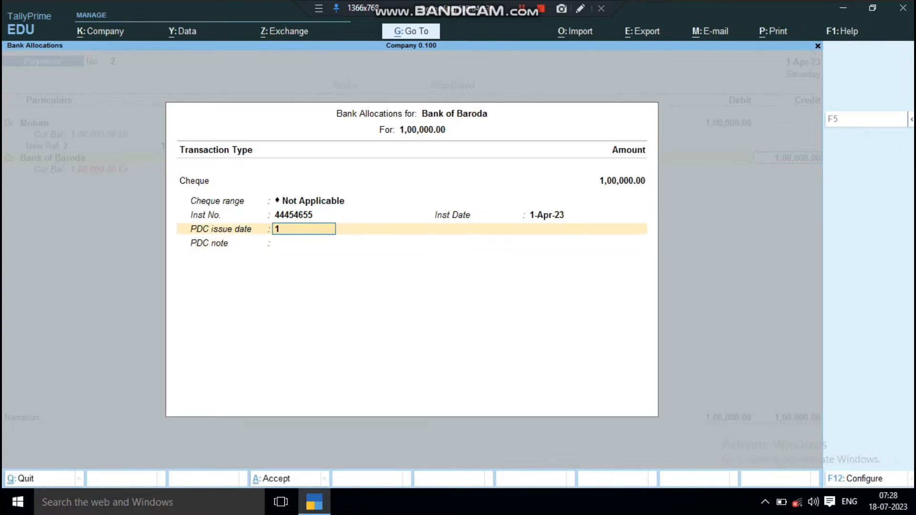
- Set the PDC issue date to 1-Jun-23 and enter Fdsf5445 as the PDC note
text(1june)
key(Return)
key(Return)
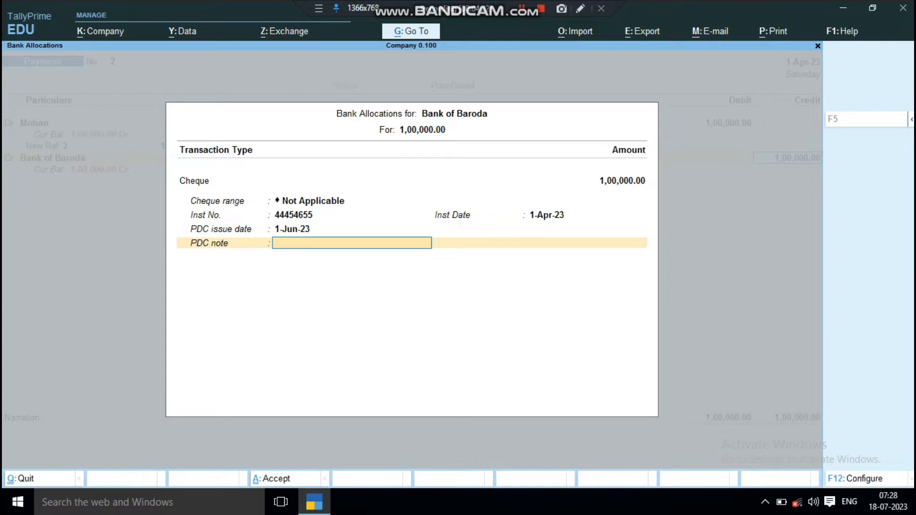
text(Fdsf5445)
key(Return)
key(Return)
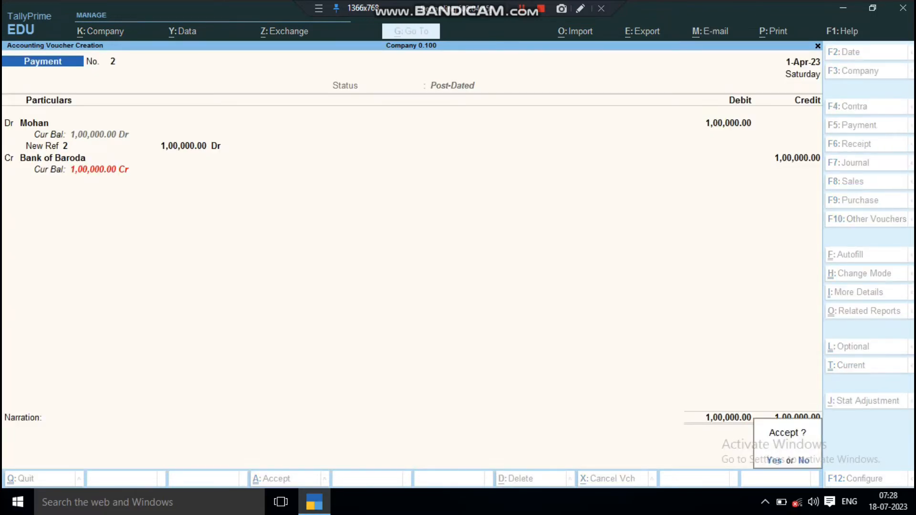
- Save the post-dated payment voucher and leave voucher creation for the Gateway of Tally
key(ctrl+a)
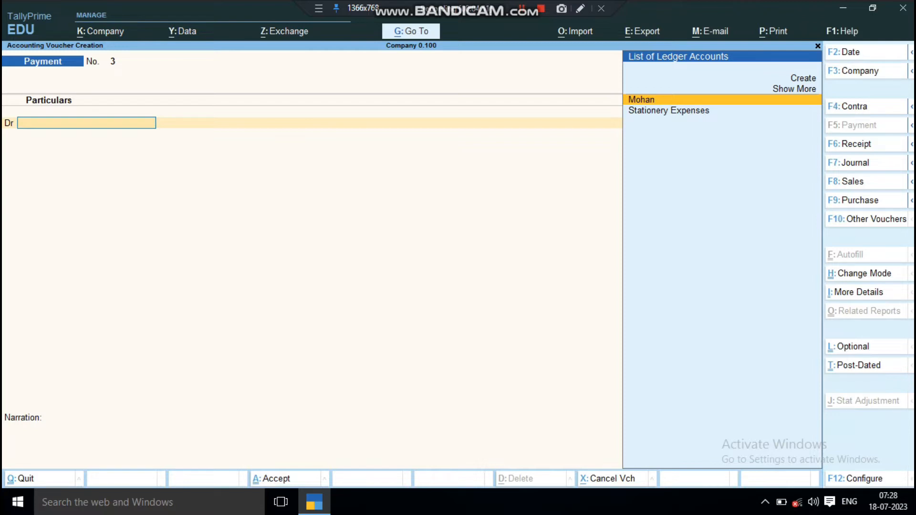
key(Escape)
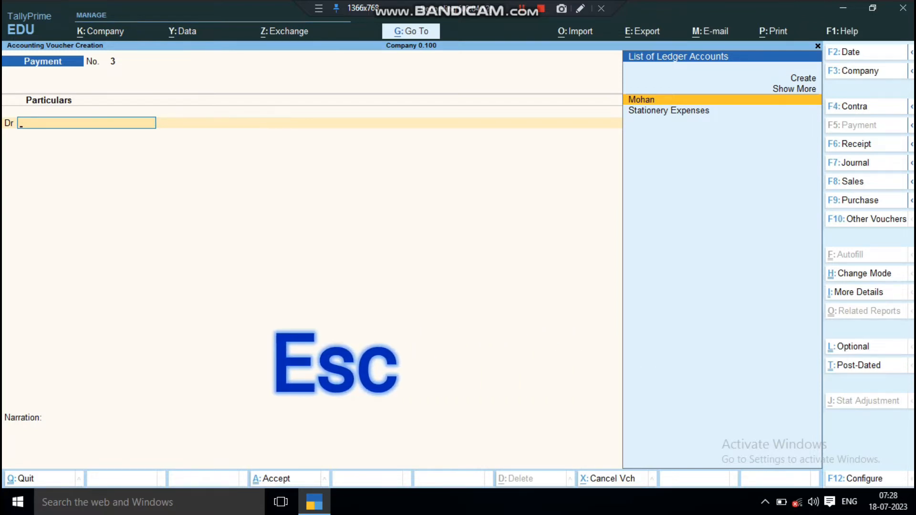
key(Escape)
key(Return)
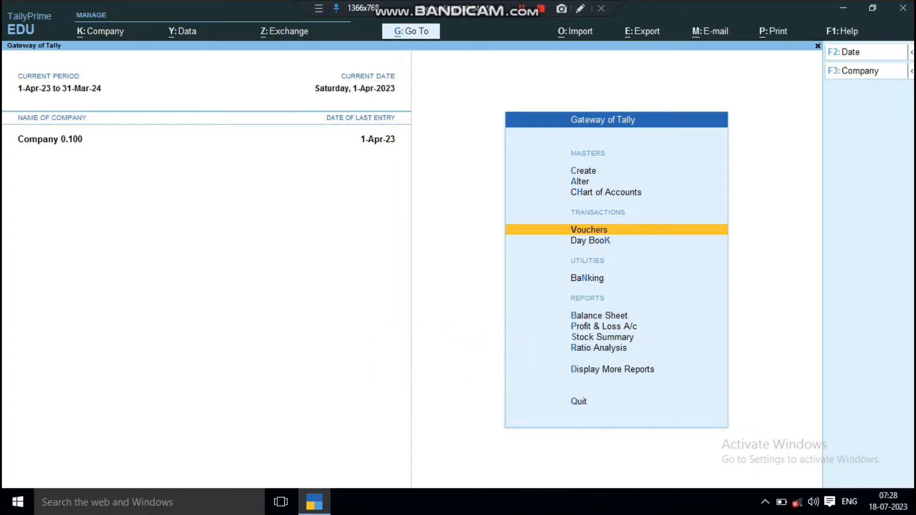
- Display the Bank of Baroda ledger vouchers from the account books
key(d)
key(Down)
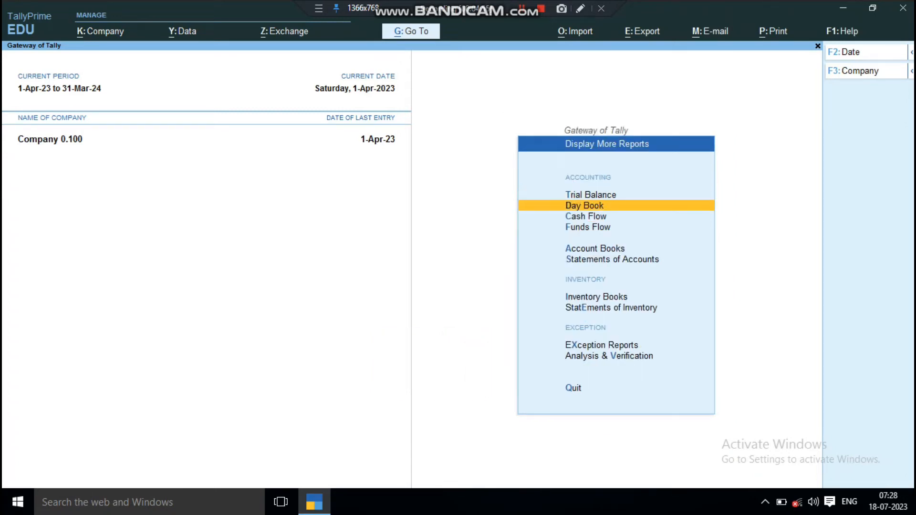
key(Down)
key(Down)
key(Down)
key(Return)
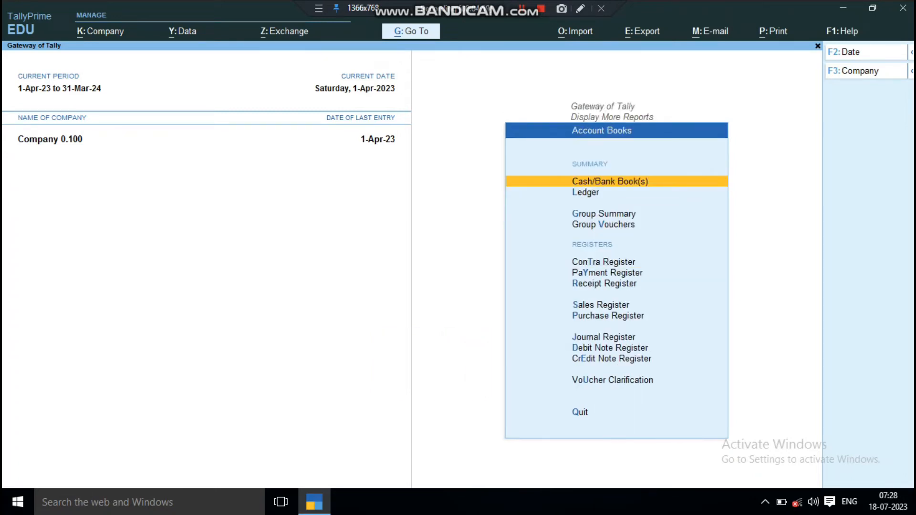
key(Down)
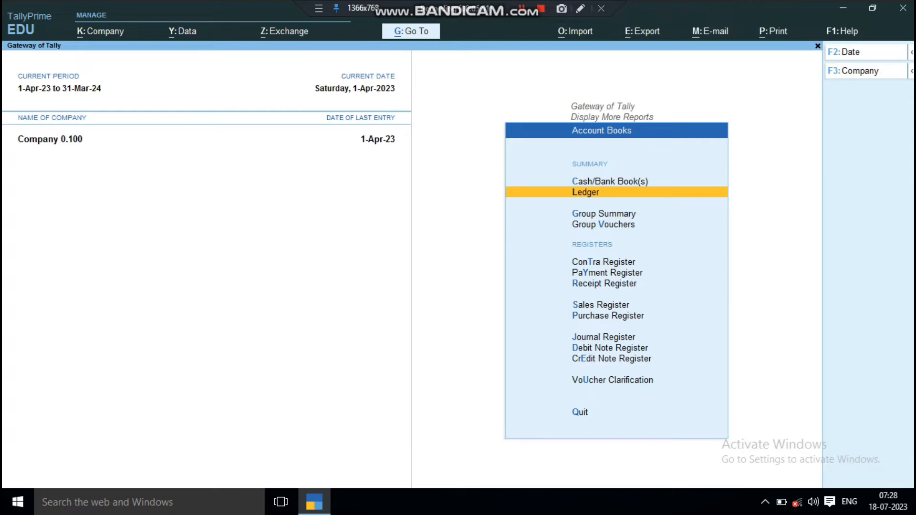
key(Return)
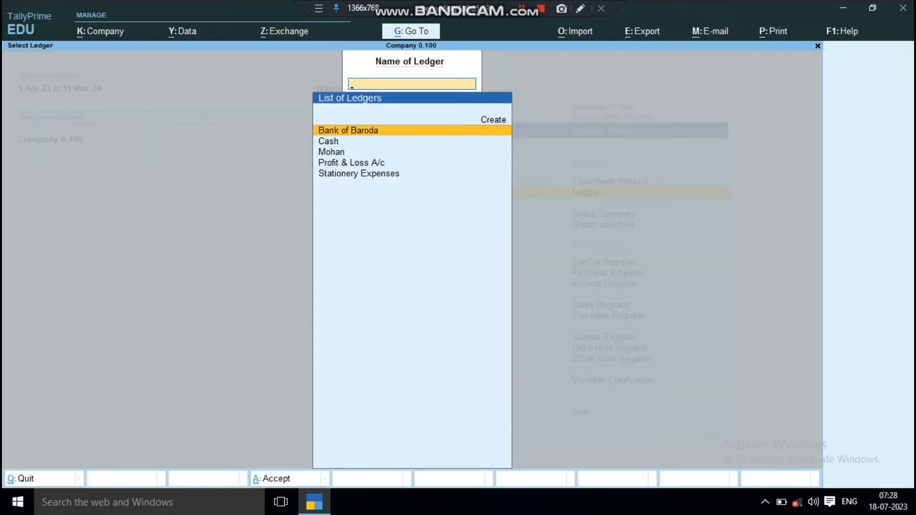
key(Down)
key(Down)
key(Up)
key(Up)
key(Return)
- Open the post-dated payment voucher from the bank ledger and quit it without saving changes
key(Return)
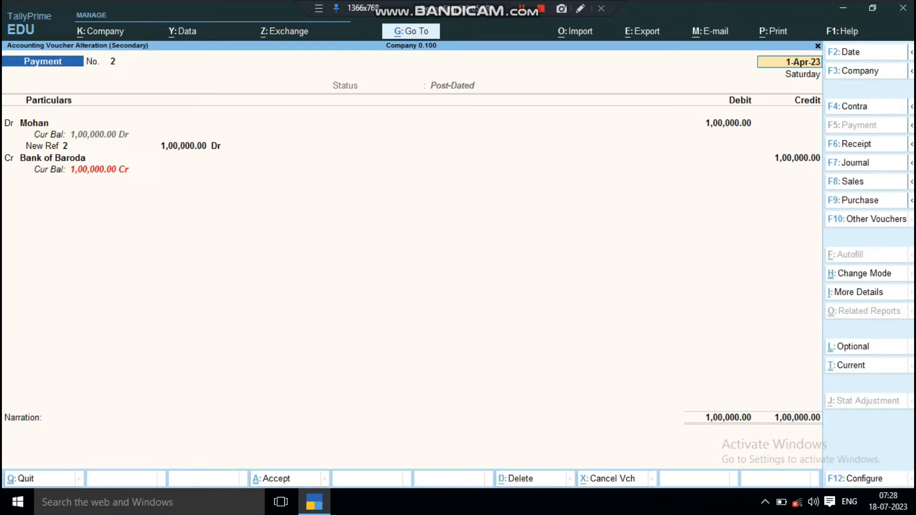
key(BackSpace)
key(Escape)
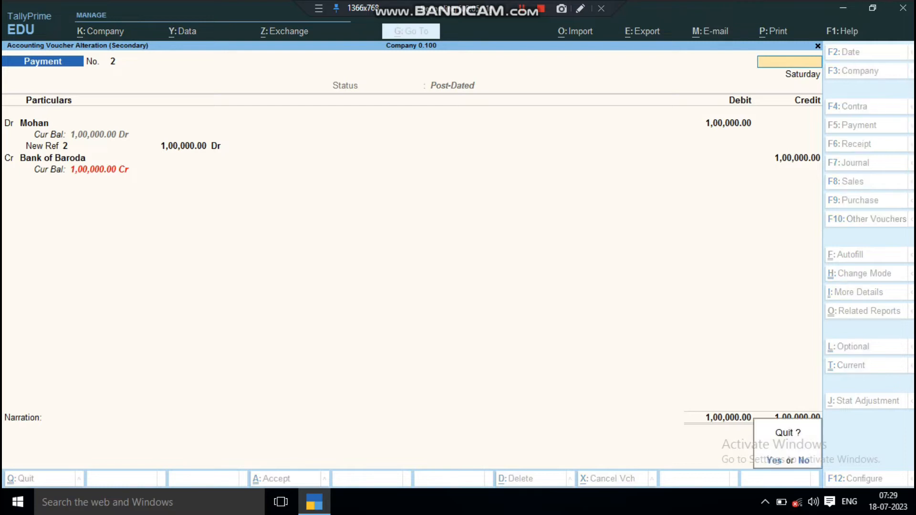
key(y)
- Display the individual party's ledger vouchers and open the Bank of Baroda payment entry
key(Escape)
key(Down)
key(Down)
key(Return)
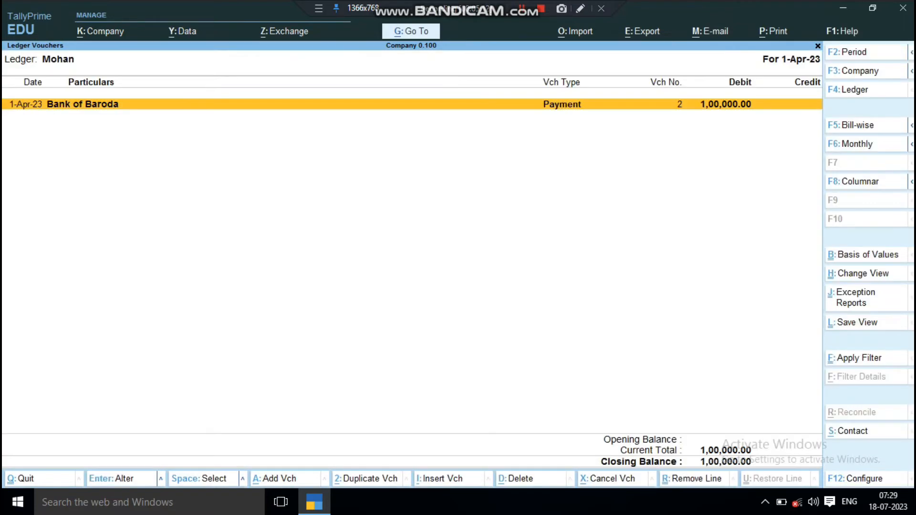
key(Return)
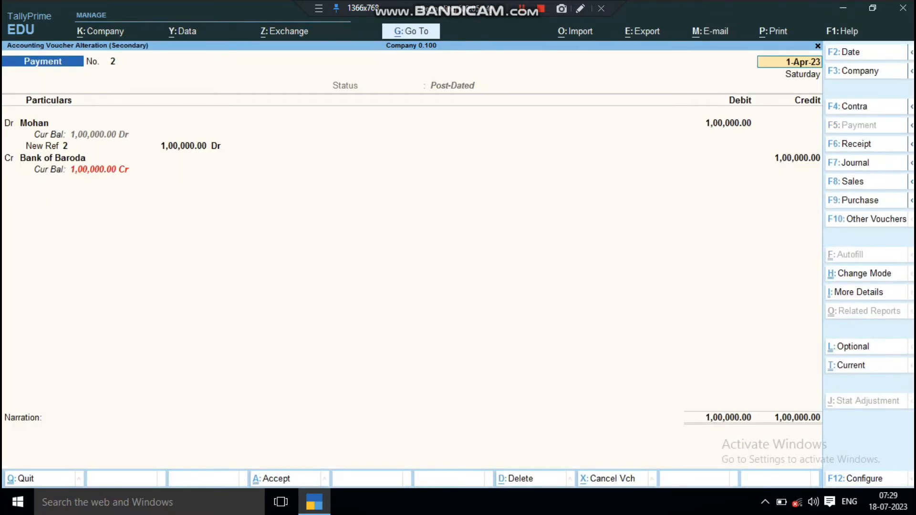
- Close the payment entry and the party's ledger vouchers, and return to the Gateway of Tally
key(Escape)
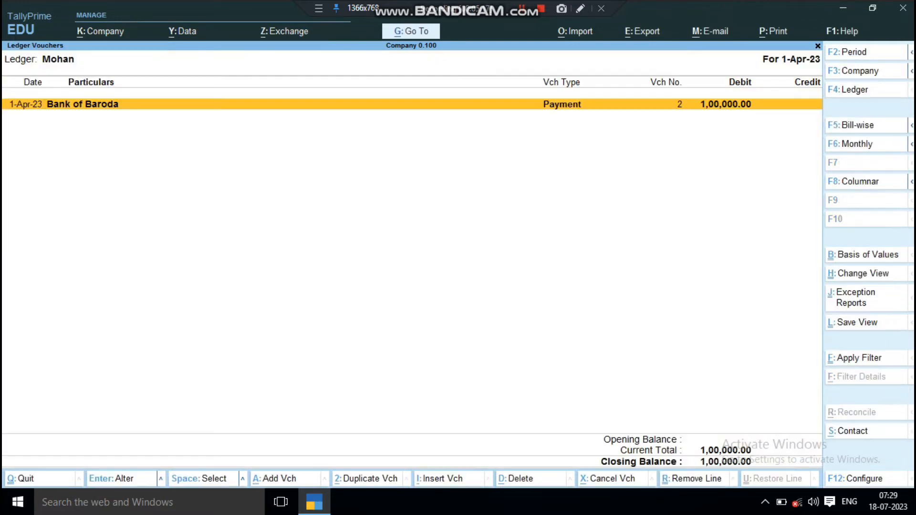
key(Escape)
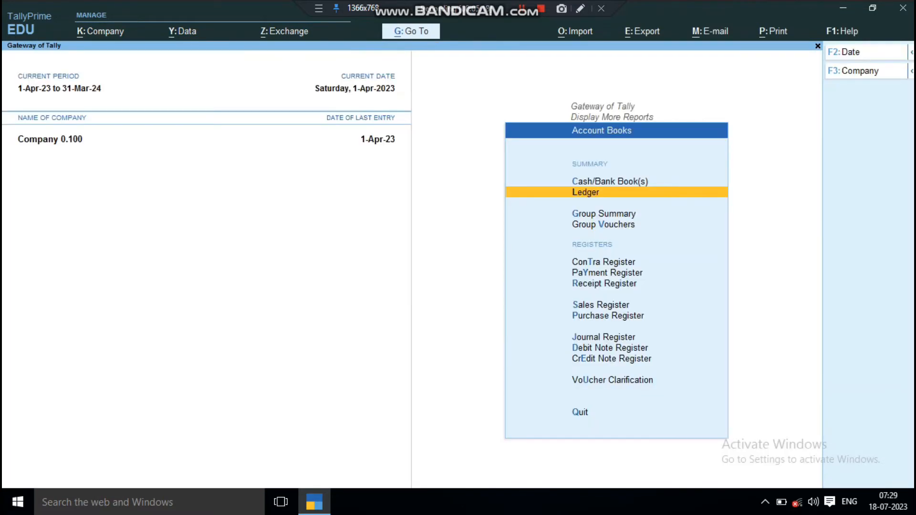
key(Escape)
key(Escape)
key(Down)
key(Down)
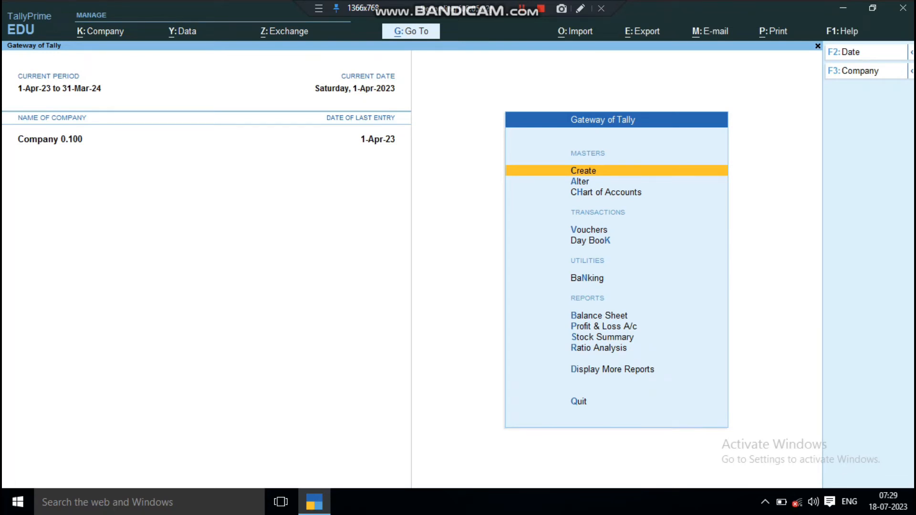
- Open the Exception Reports group from the additional display reports
key(d)
key(Down)
key(Down)
key(Down)
key(Down)
key(Down)
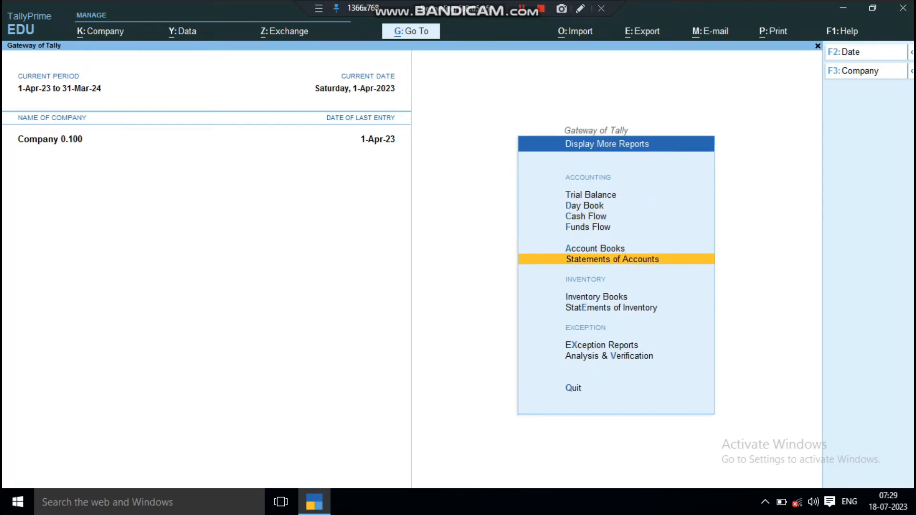
key(Down)
key(Down)
key(Down)
key(Down)
key(Up)
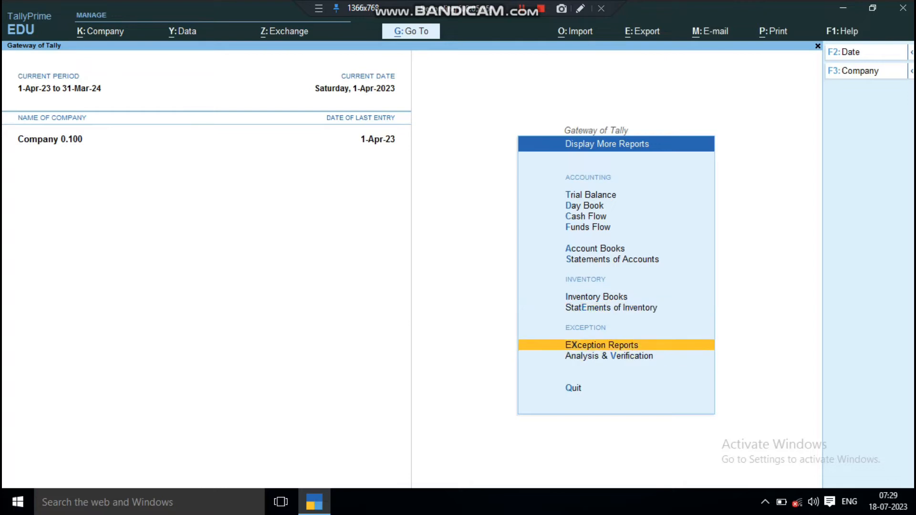
key(Return)
- Display the register of post-dated vouchers
key(Down)
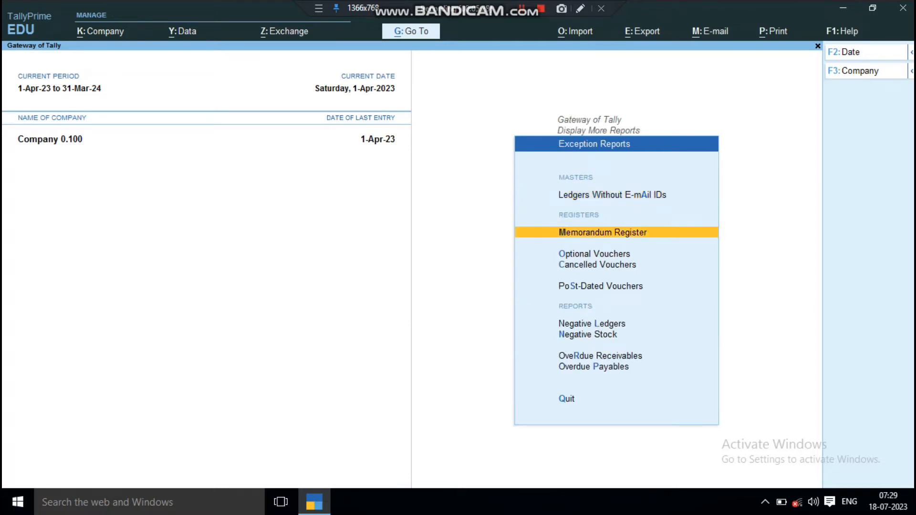
key(Down)
key(Down)
key(Down)
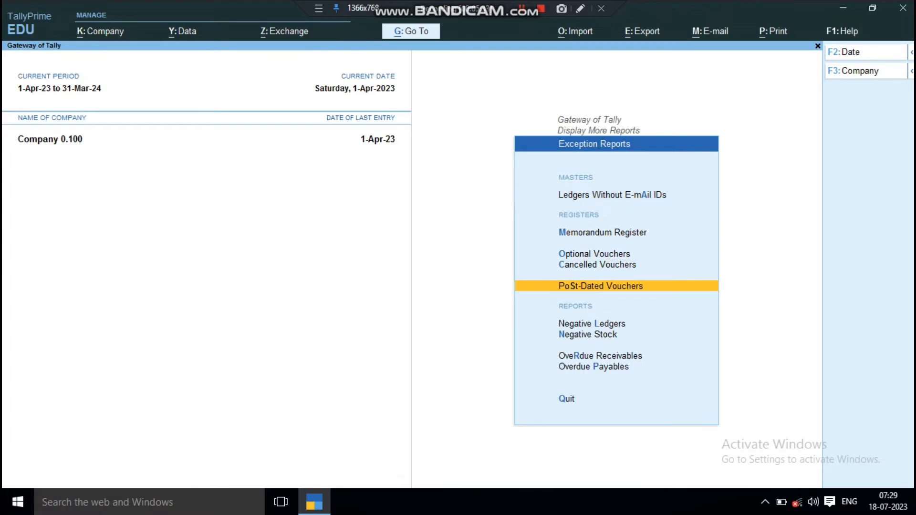
key(Return)
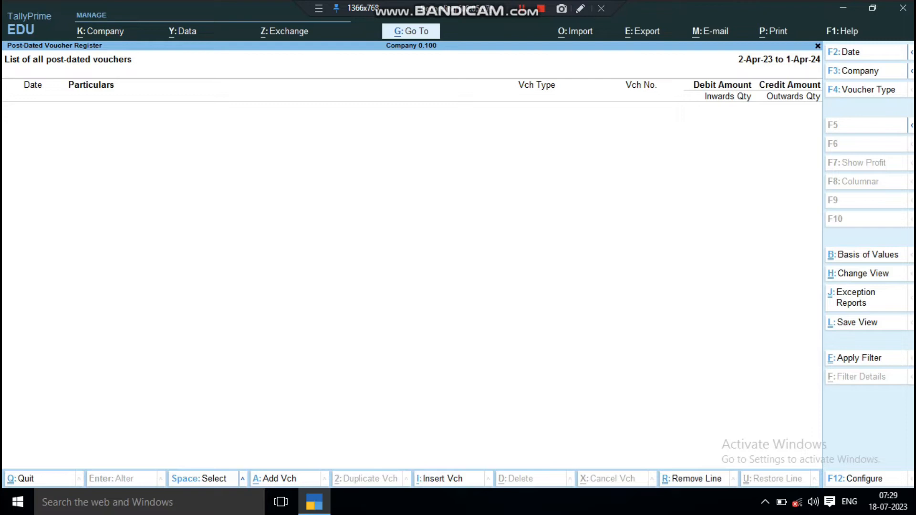
- Try listing the post-dated vouchers for 1 May, 1 July and 1 August in turn
key(F2)
text(1)
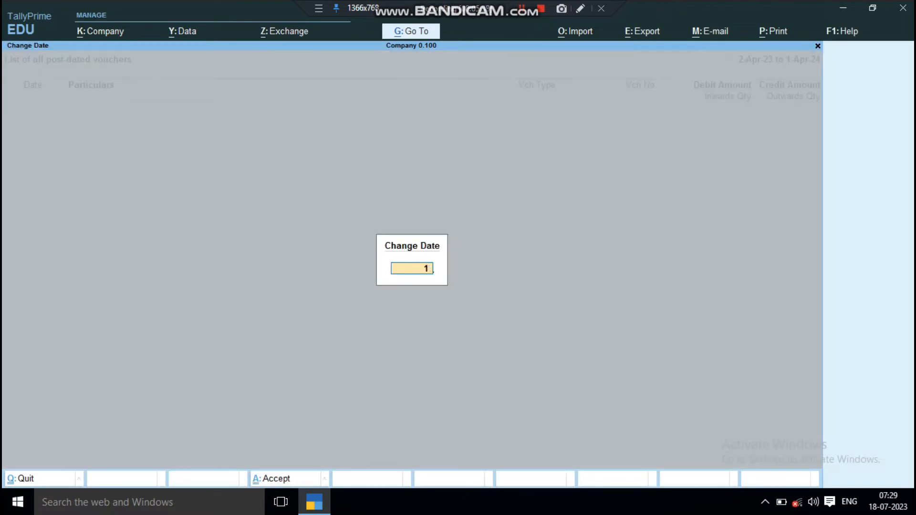
text( may)
key(Return)
key(F2)
text(1 july)
key(Return)
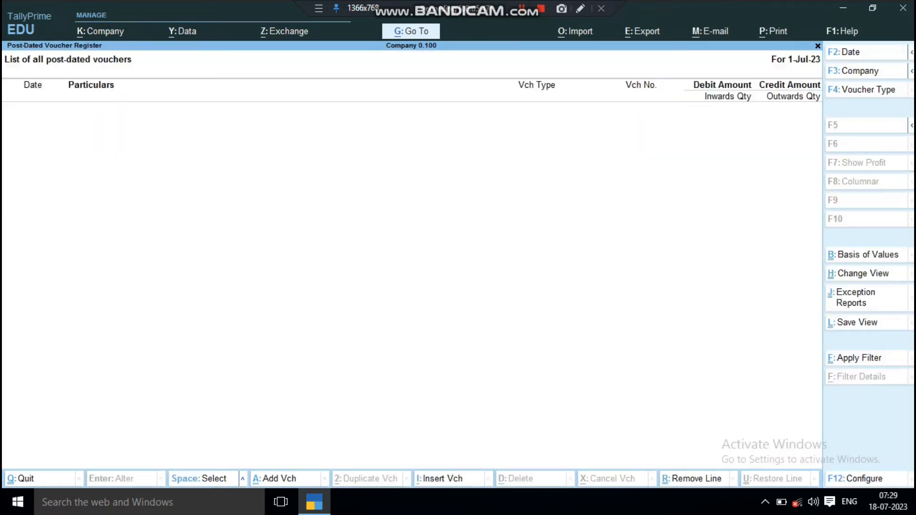
key(F2)
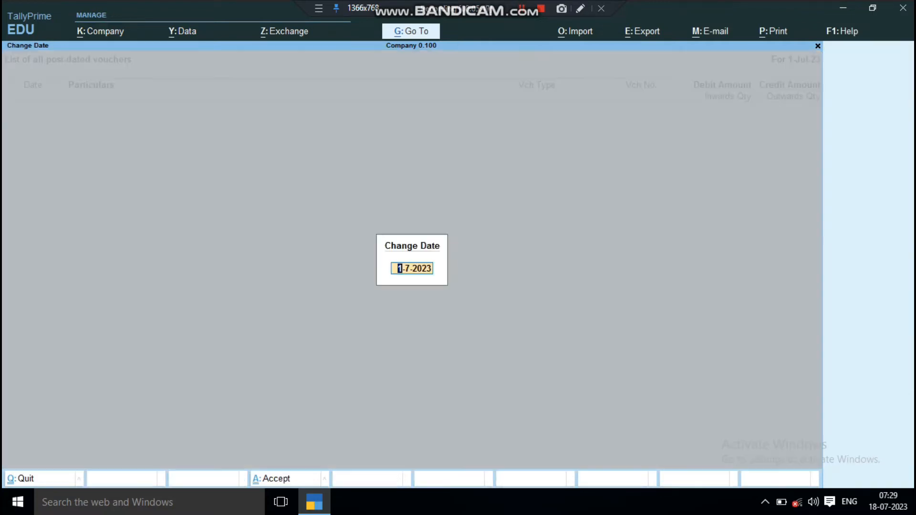
text(1 aug)
key(Return)
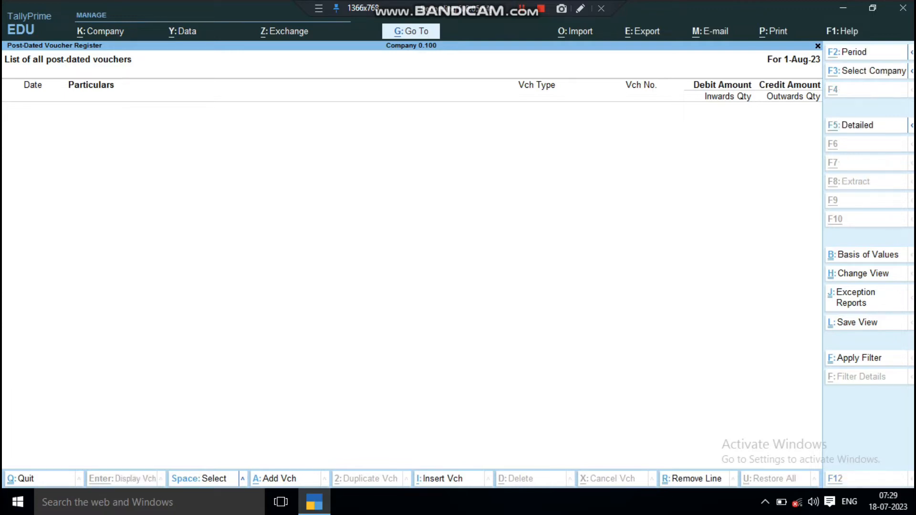
key(alt+F3)
key(Escape)
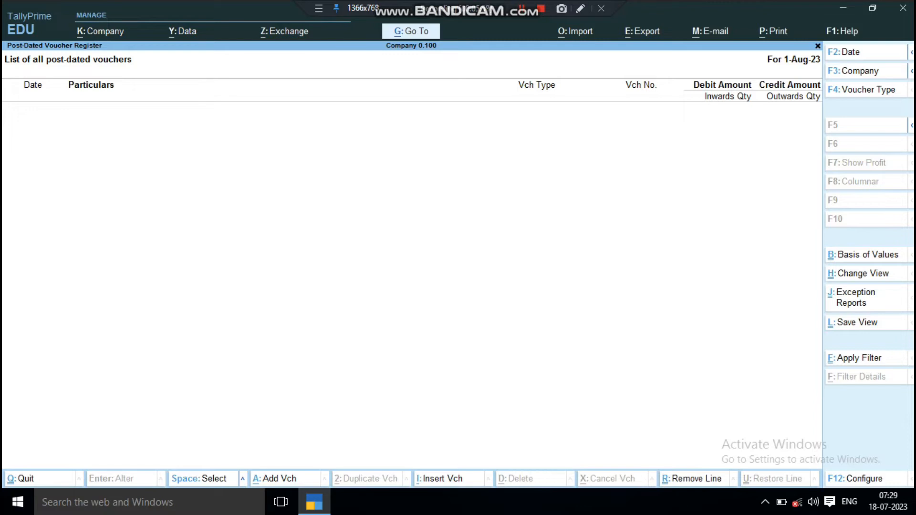
key(F3)
key(Escape)
- Set the post-dated voucher register's date to 1 April
key(F2)
text(1)
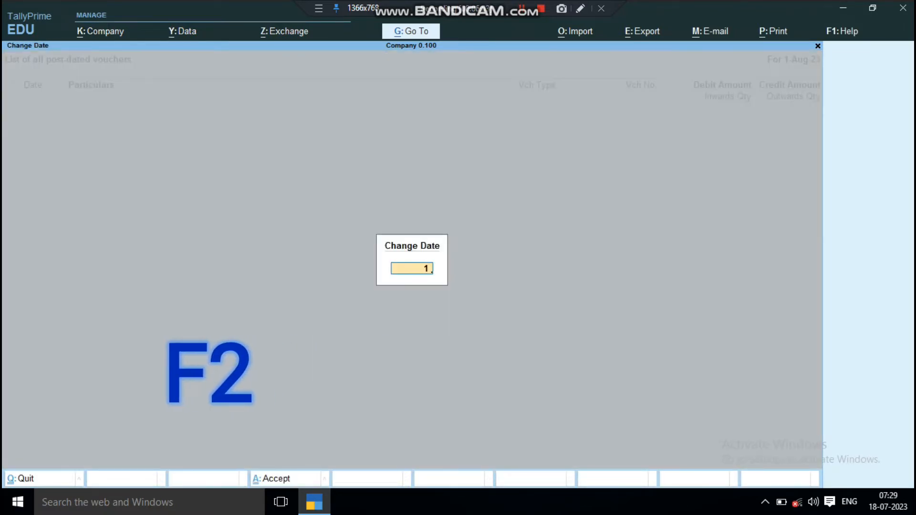
text( apr)
key(Return)
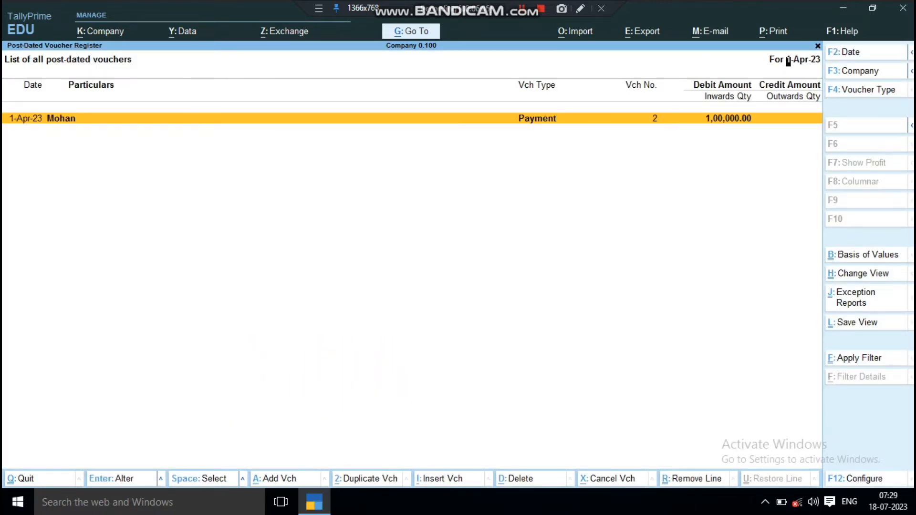
- Open the listed payment voucher, quit it without saving, and keep 1 April as the register's date
key(Return)
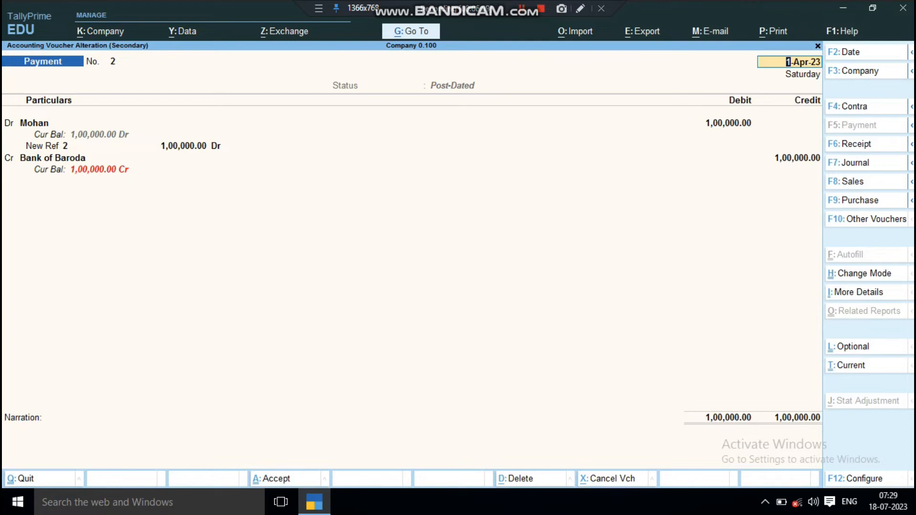
key(Escape)
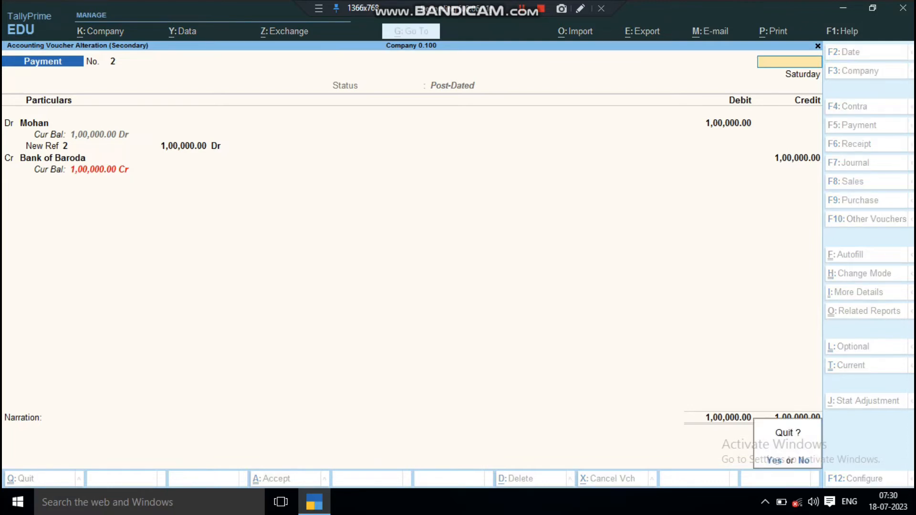
key(Return)
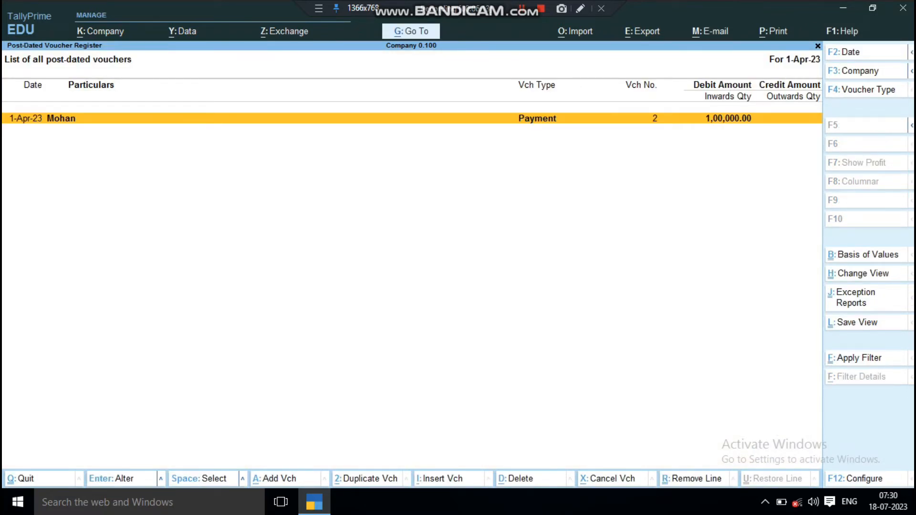
key(F2)
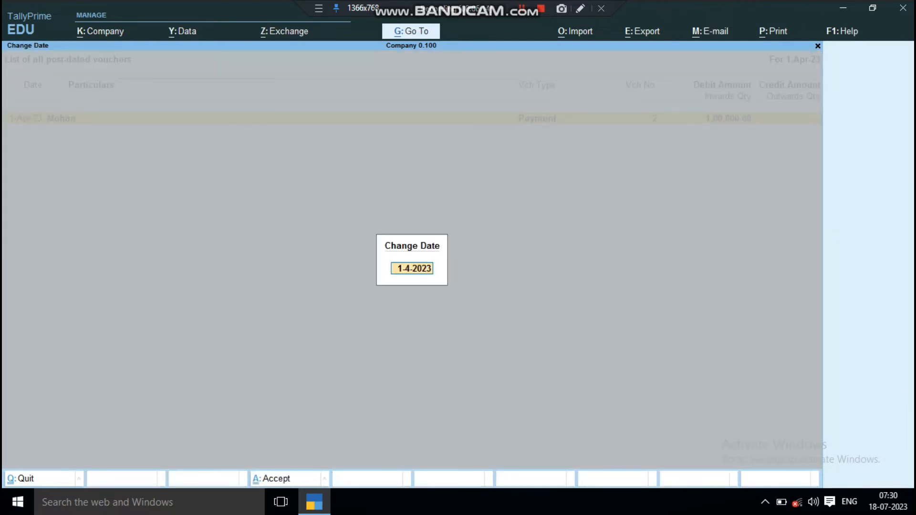
key(Return)
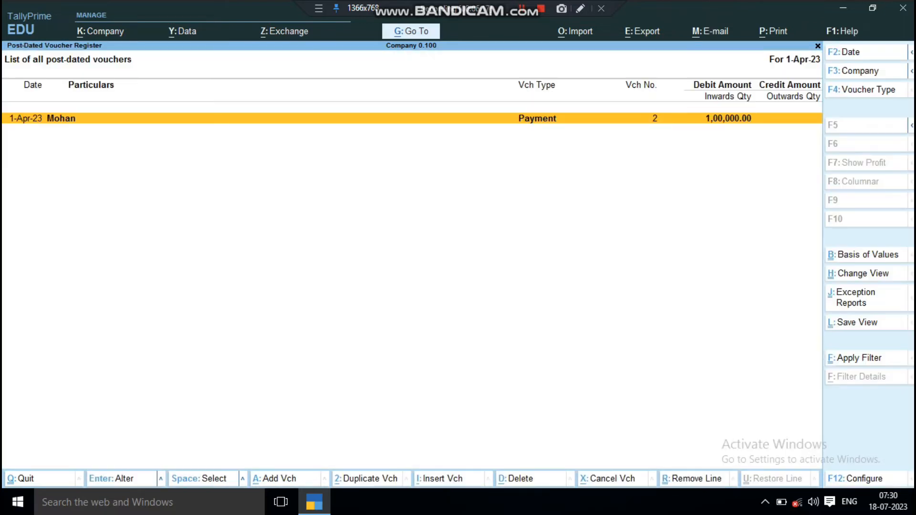
- Open the payment voucher from the register and bring up the bank allocations for Bank of Baroda
key(Return)
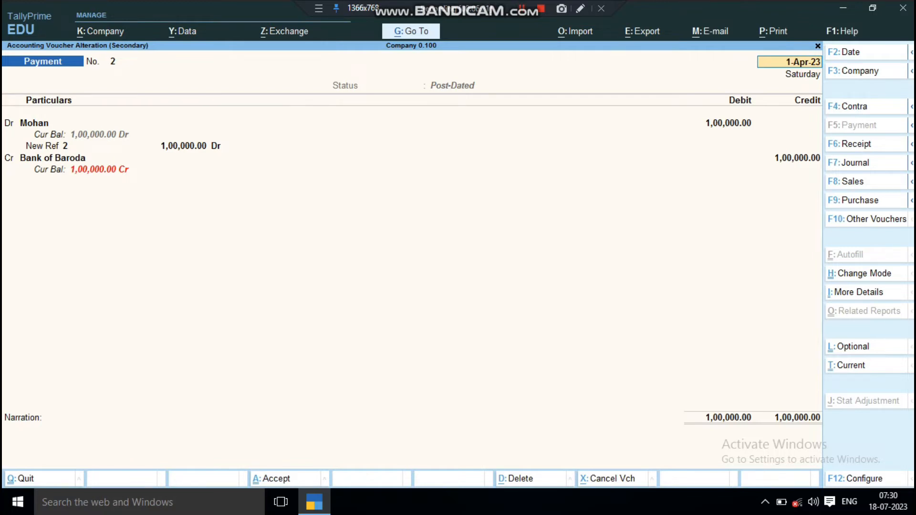
key(Return)
key(Return)
key(Return)
key(Return)
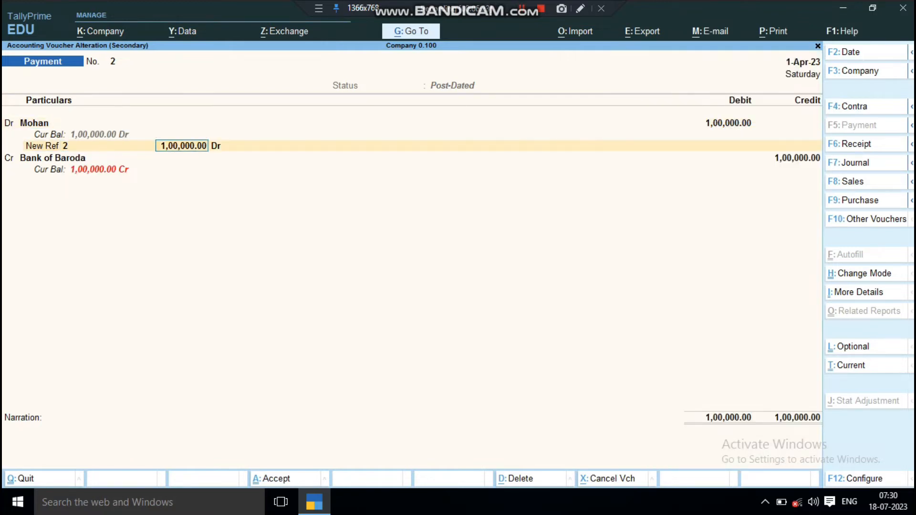
key(Return)
key(Return)
key(Return)
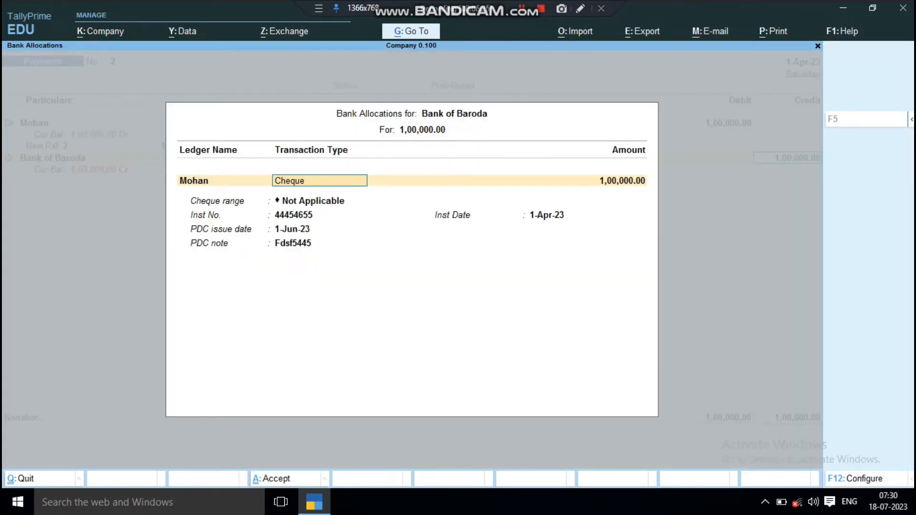
- Quit the bank allocations and the payment voucher without saving changes
key(BackSpace)
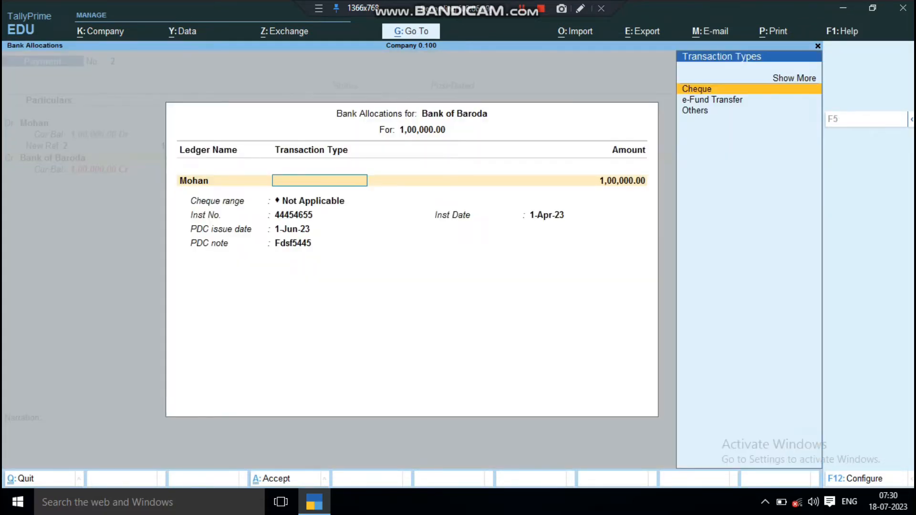
key(Escape)
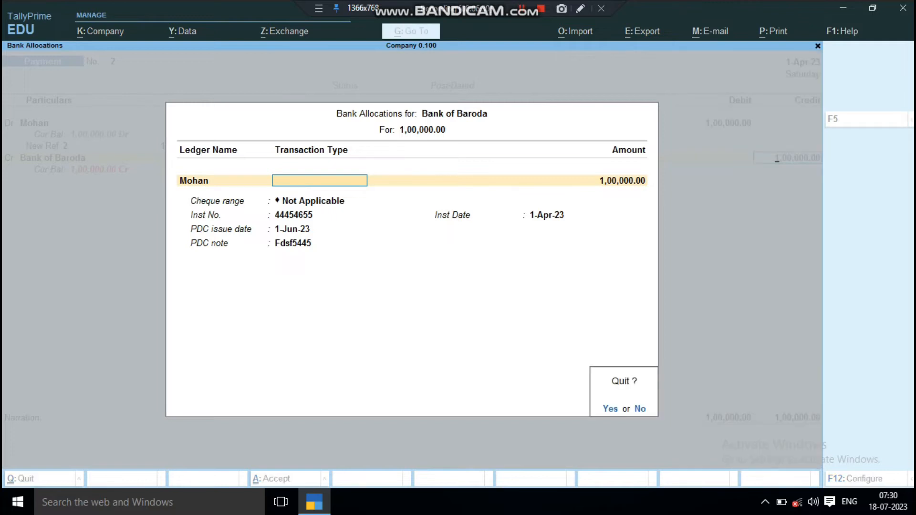
key(y)
key(Escape)
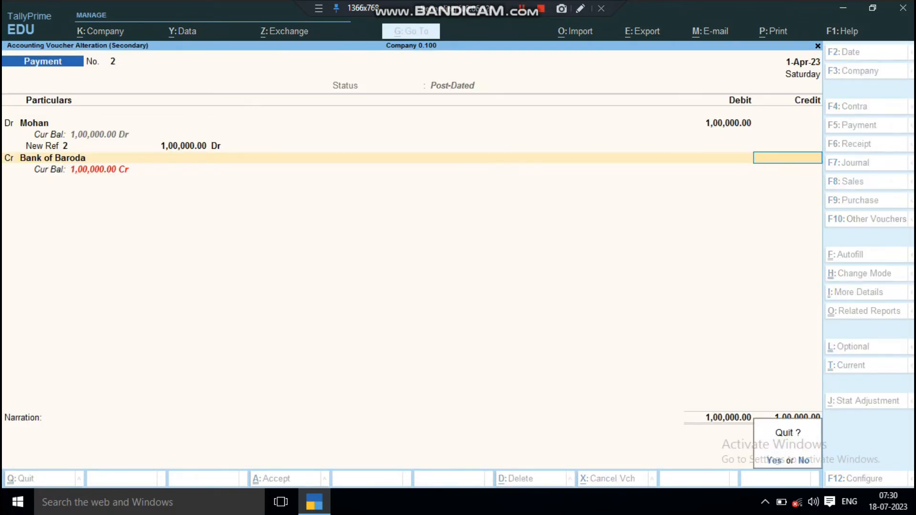
key(y)
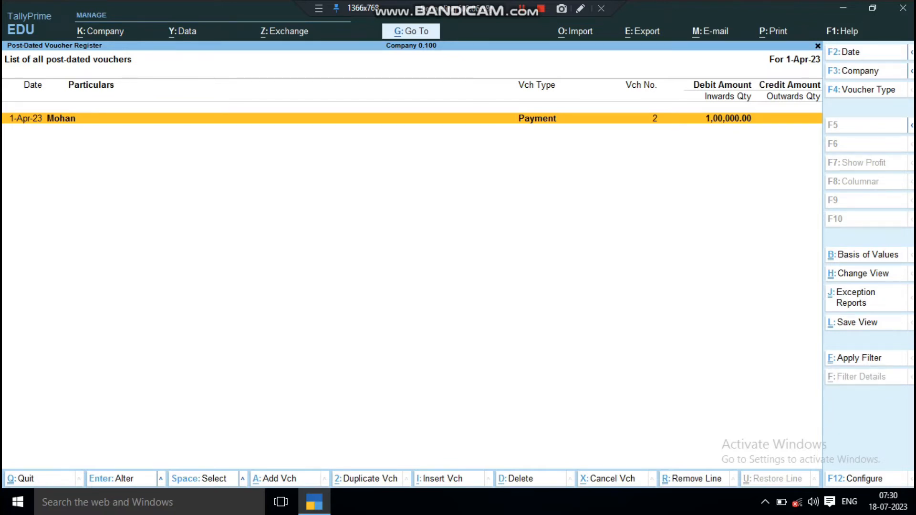
- Reopen the payment voucher, view the cheque details in its Bank of Baroda allocations, and quit the allocations
key(Return)
key(Return)
key(Return)
key(Return)
key(Return)
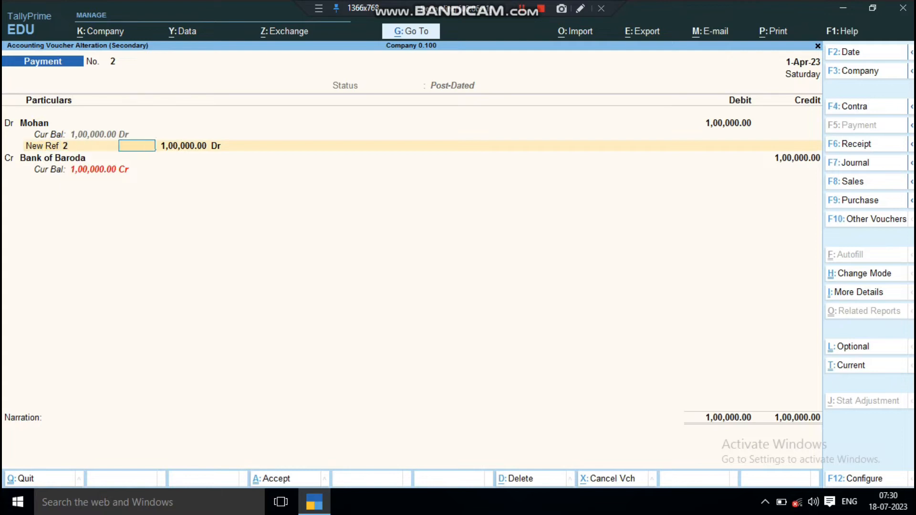
key(Return)
key(Return)
key(Return)
key(Return)
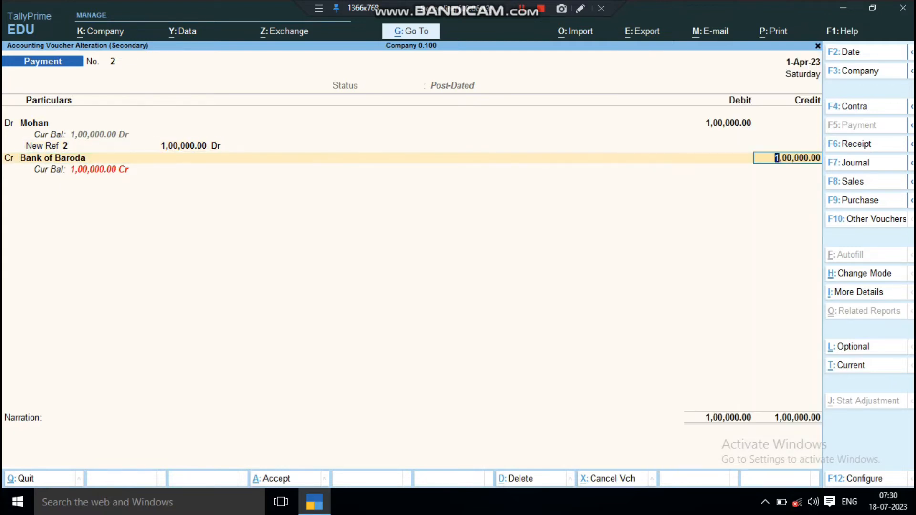
key(Return)
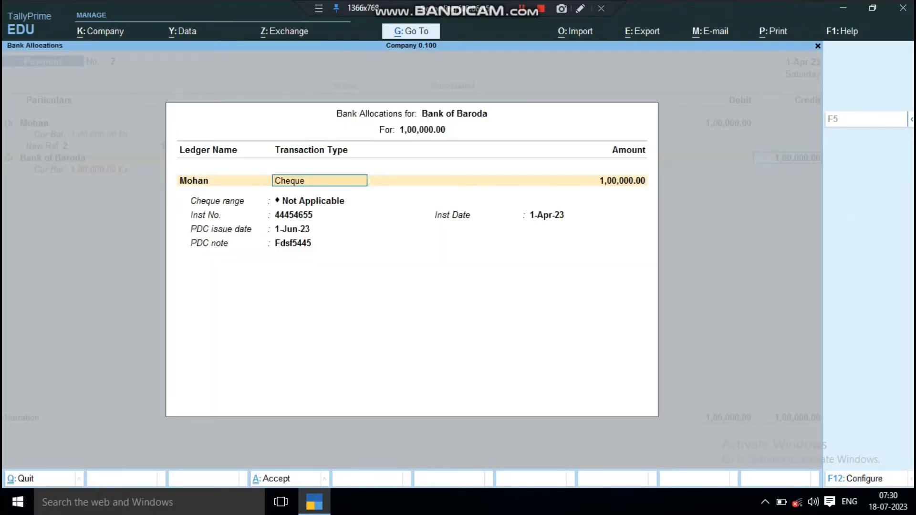
key(Escape)
key(Escape)
key(y)
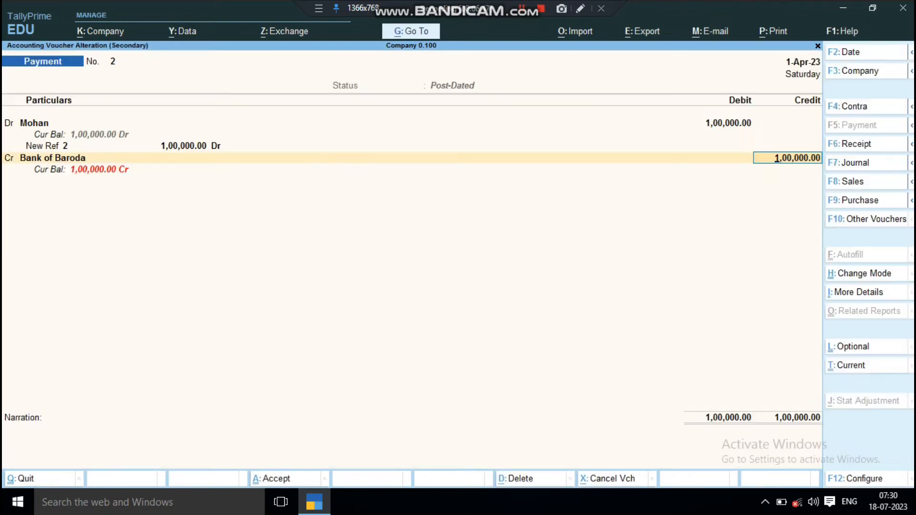
- Try 1 July as the payment voucher's date, bring up its bank allocations, and quit them
key(F3)
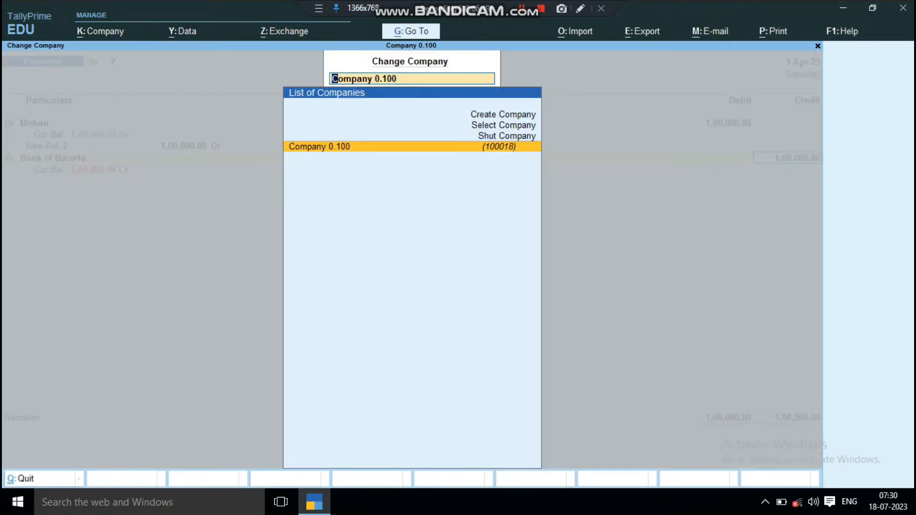
key(Escape)
key(F2)
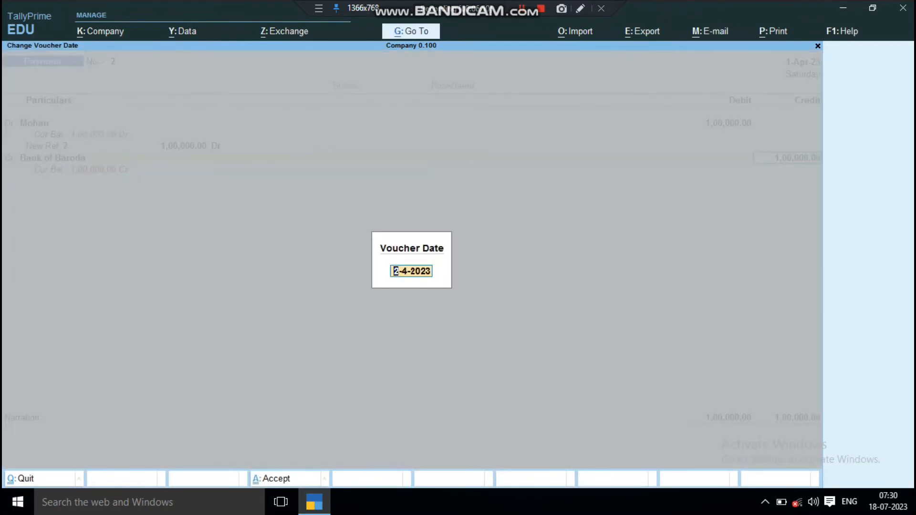
text(1 july)
key(Return)
key(Return)
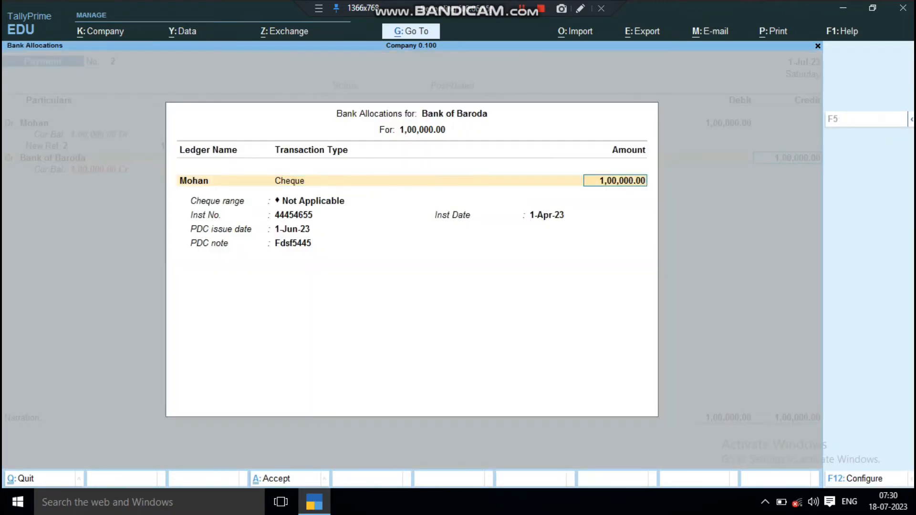
key(Escape)
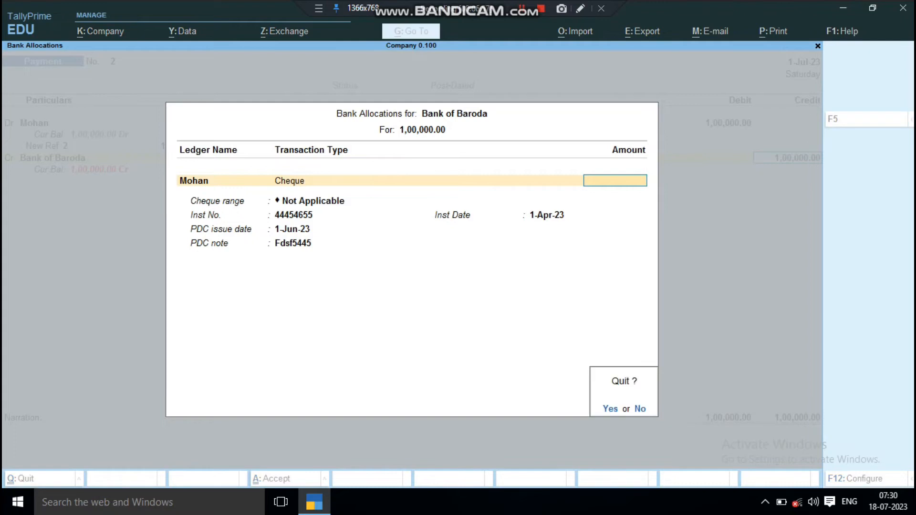
key(y)
- Set the payment voucher's date to 1 April and save the voucher
key(F2)
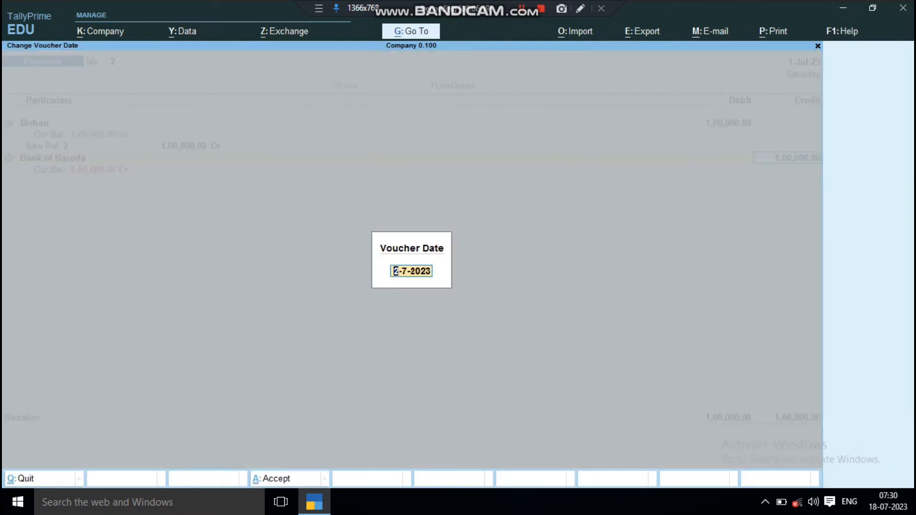
text(1 apr)
key(Return)
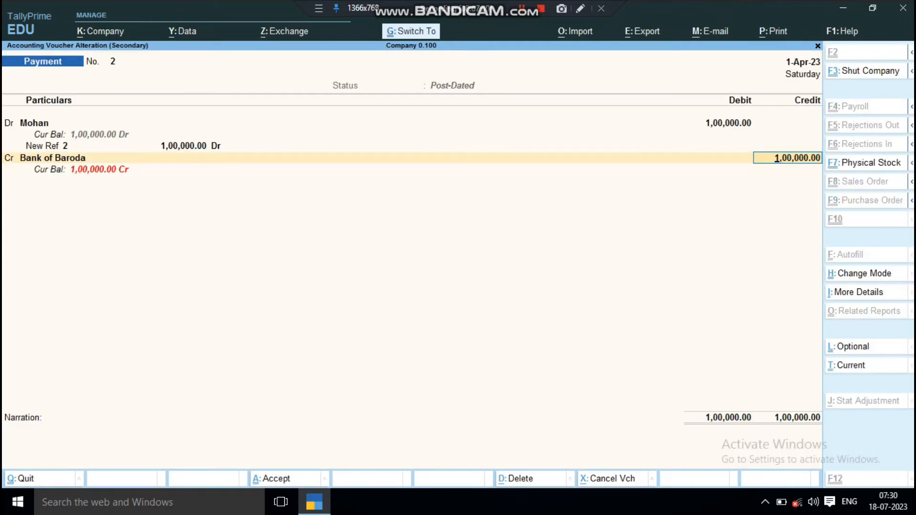
key(ctrl+a)
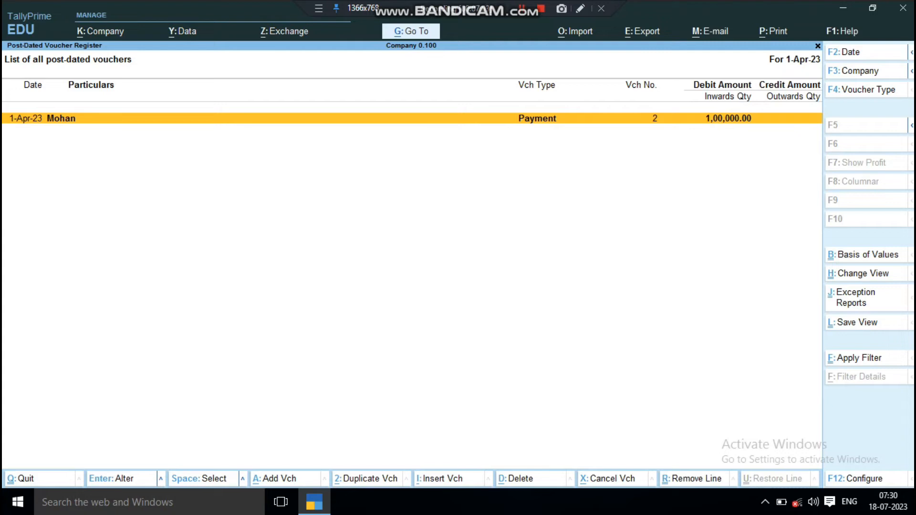
- View the post-dated voucher register for 1 July, and return it to 1 April
key(F2)
text(1)
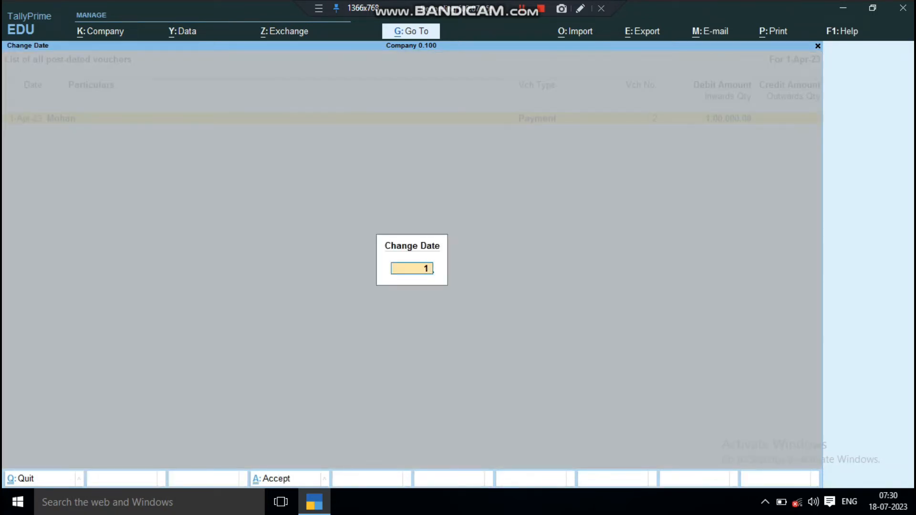
text( july)
key(Return)
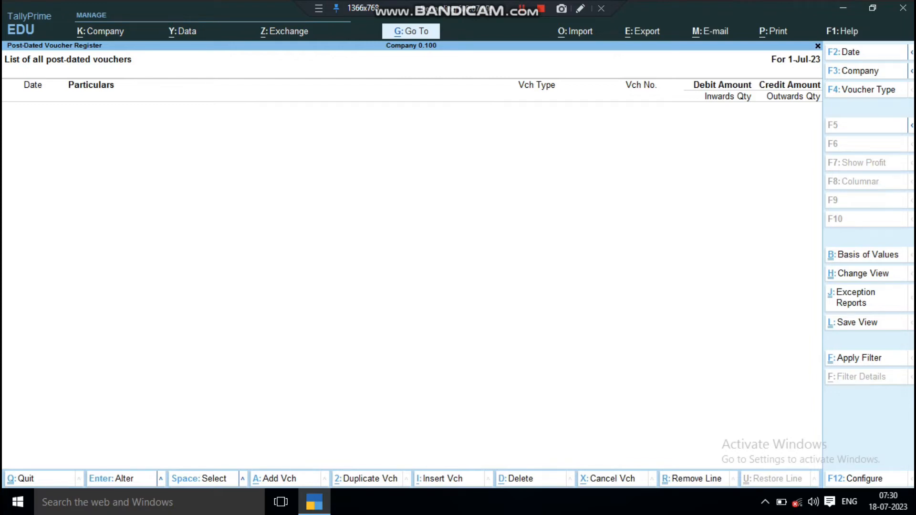
key(F2)
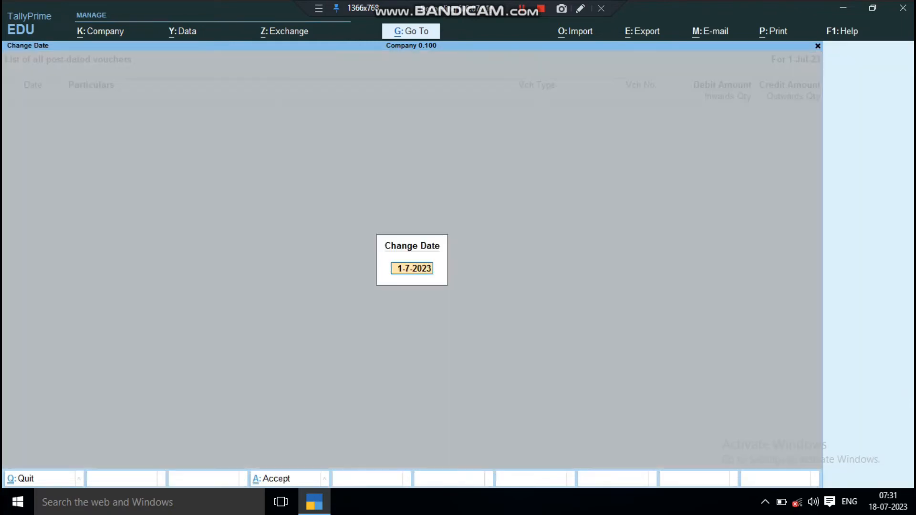
text(1 apr)
key(Return)
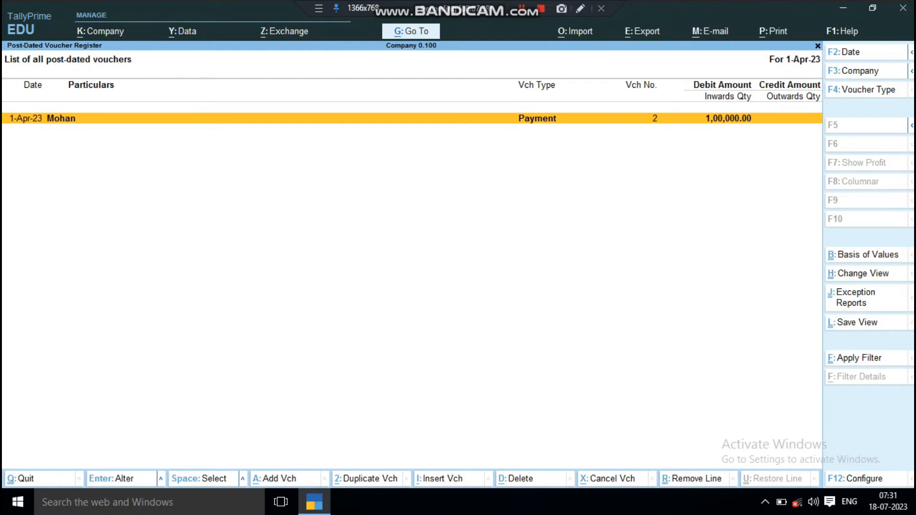
- Leave the post-dated voucher register and return to the Gateway of Tally
key(Escape)
key(Escape)
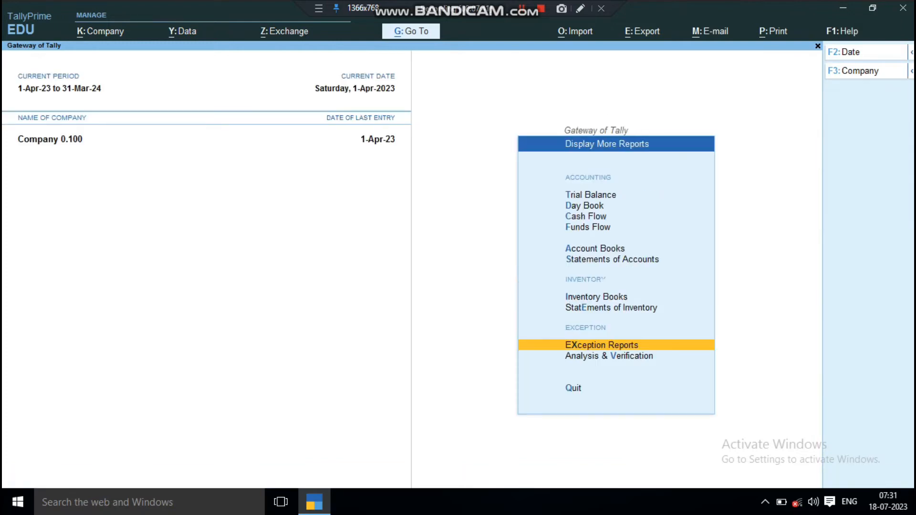
key(Escape)
key(Escape)
key(Escape)
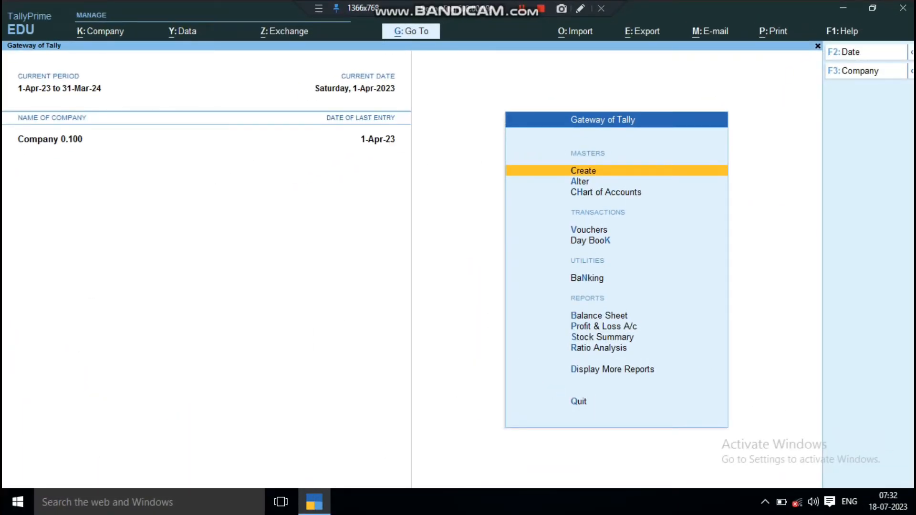
- Start a new receipt voucher and mark it as post-dated
key(Down)
key(Down)
key(Down)
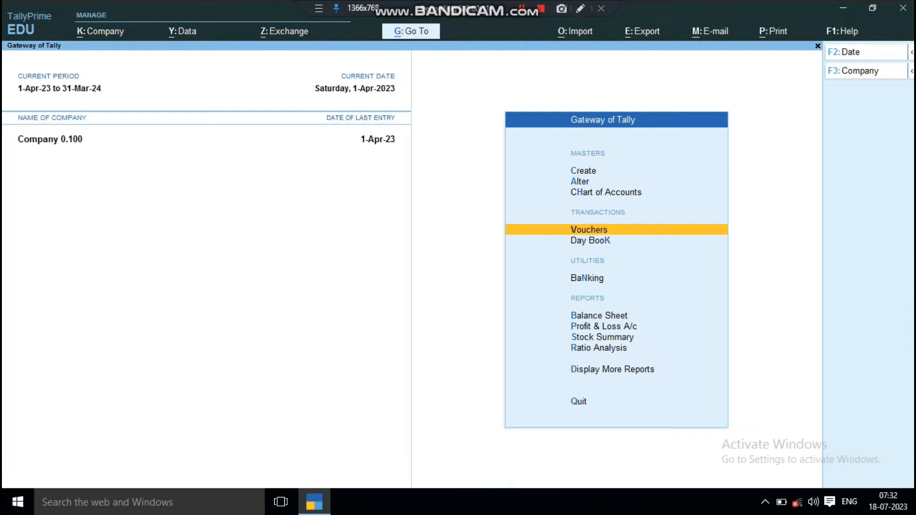
key(Return)
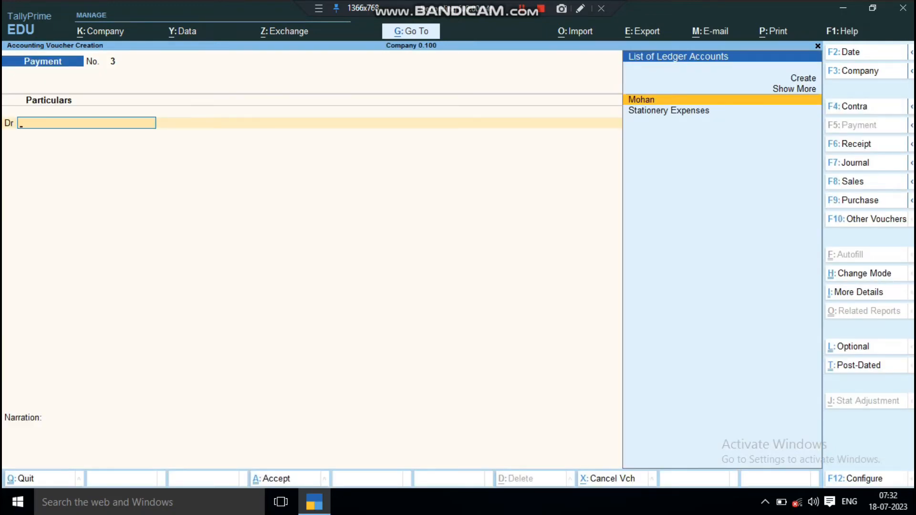
key(F6)
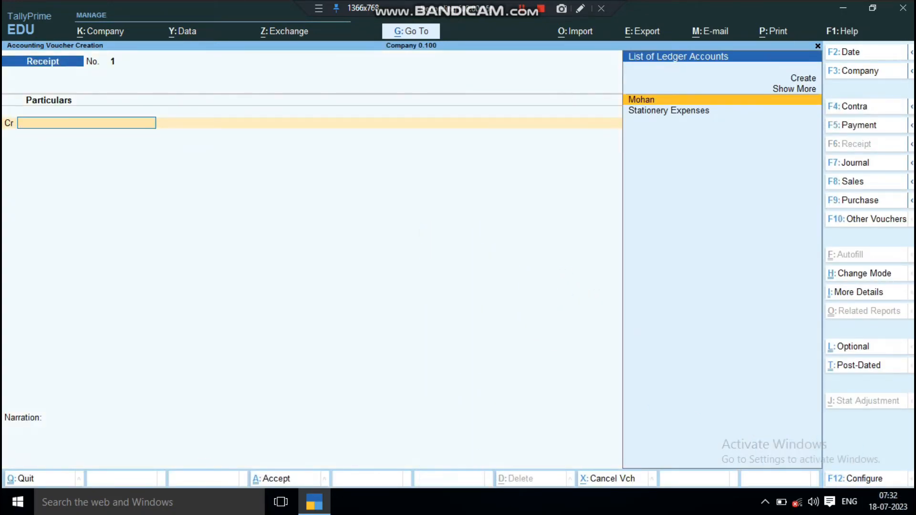
key(ctrl+t)
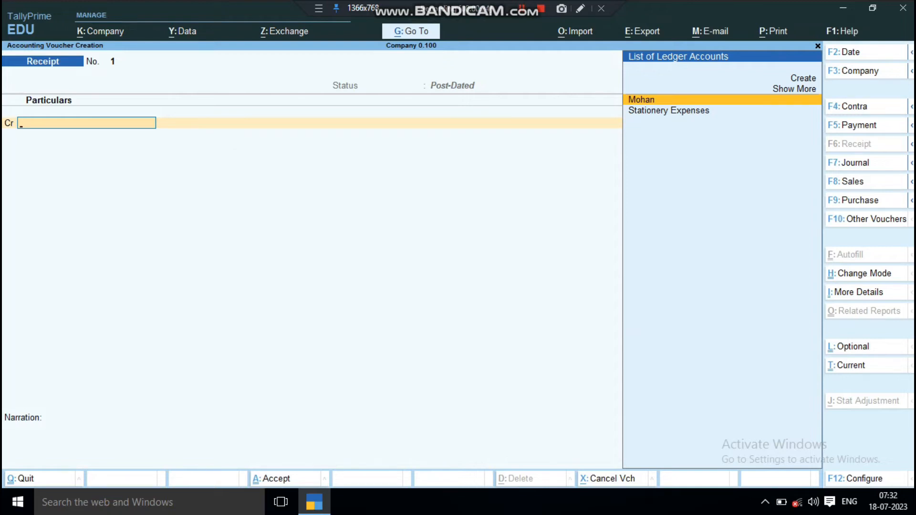
- Create a new party ledger under Sundry Creditors for the receipt's credit entry
key(alt+c)
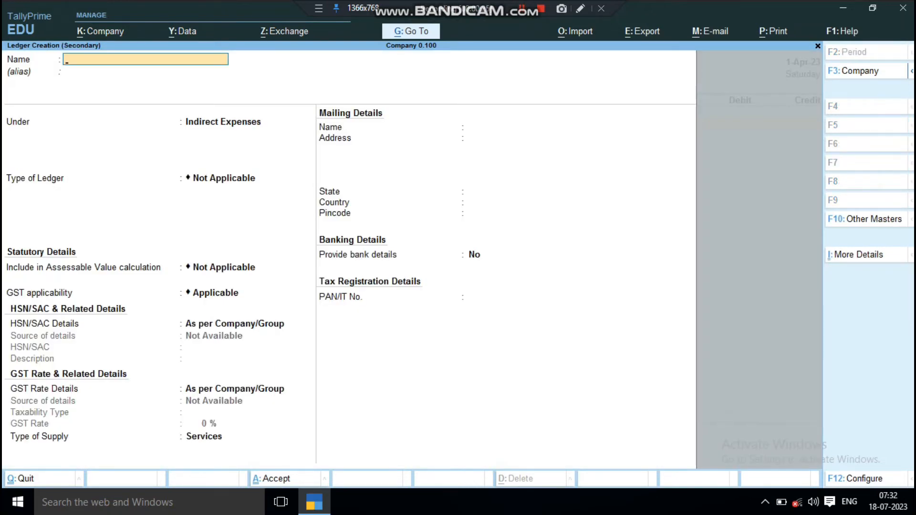
text(Sohan)
key(Return)
key(Return)
text(S)
key(Down)
key(Down)
key(Down)
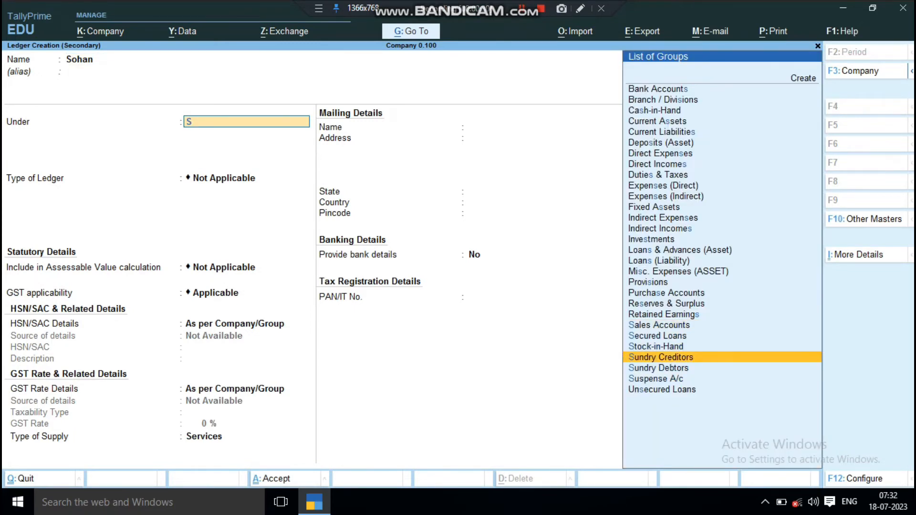
key(Return)
key(ctrl+a)
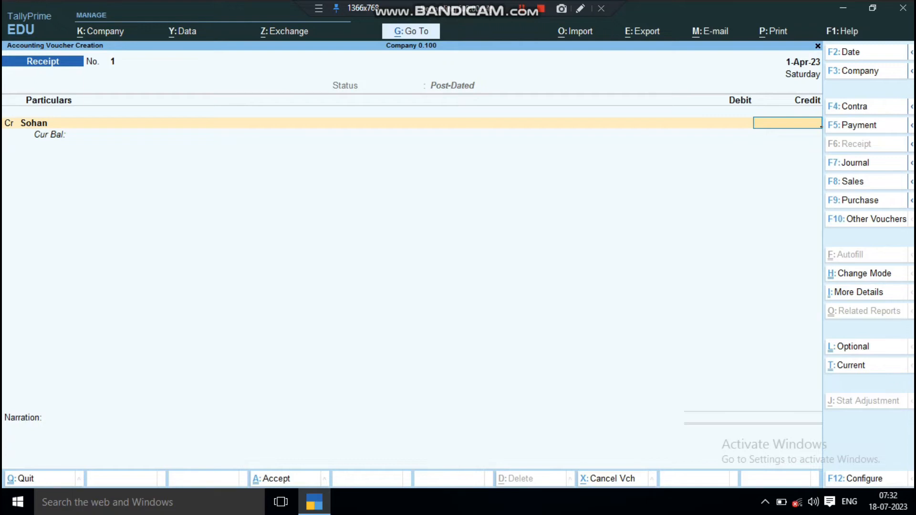
- Enter a credit of 20,000 for the new party and set the receipt's voucher date to 1 May
text(20000)
key(F2)
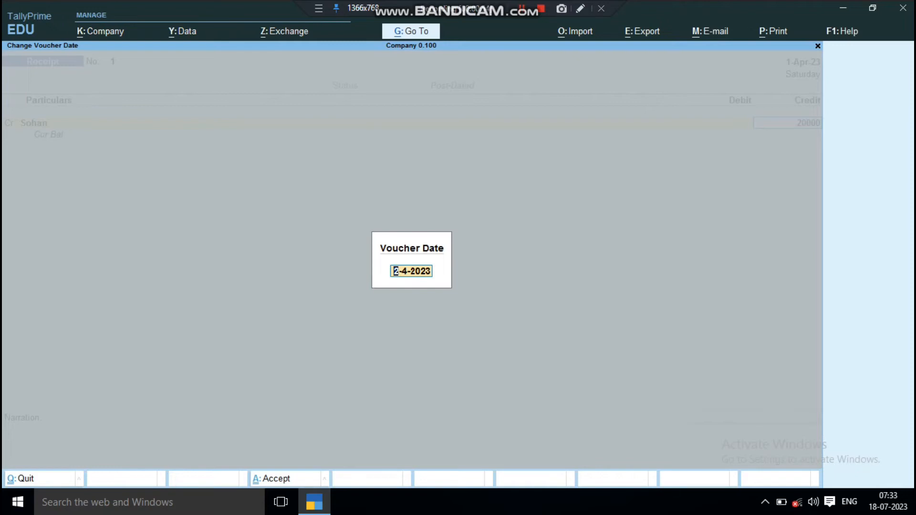
text(1 may)
key(Return)
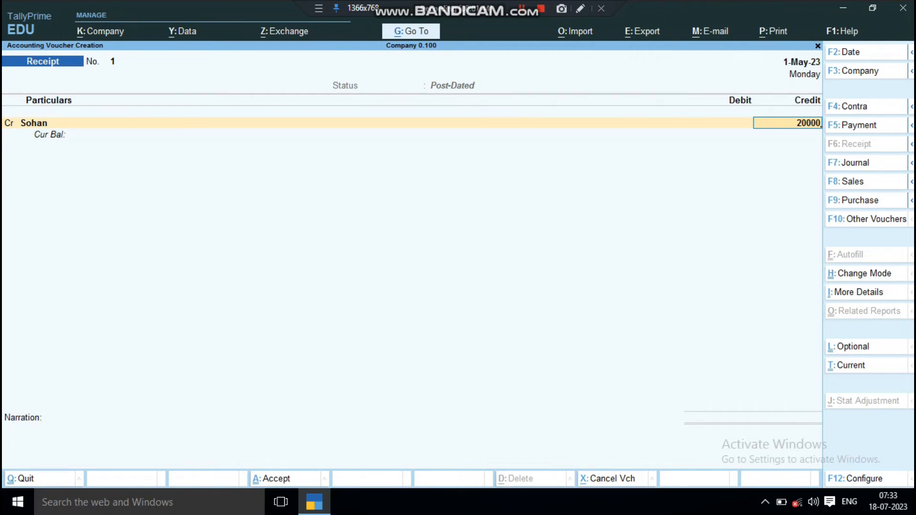
- Allocate the party's 20,000 credit as New Ref 1 in the bill-wise details
key(Return)
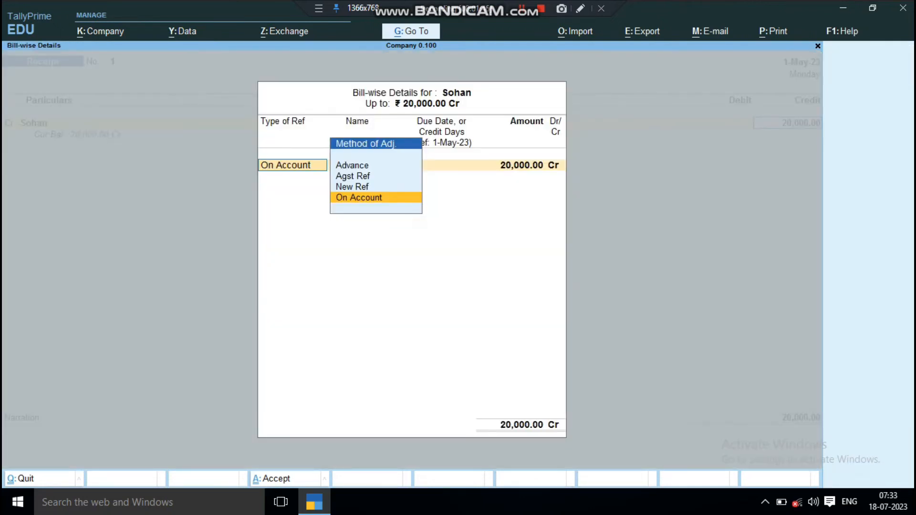
key(Up)
key(Return)
key(Return)
key(Return)
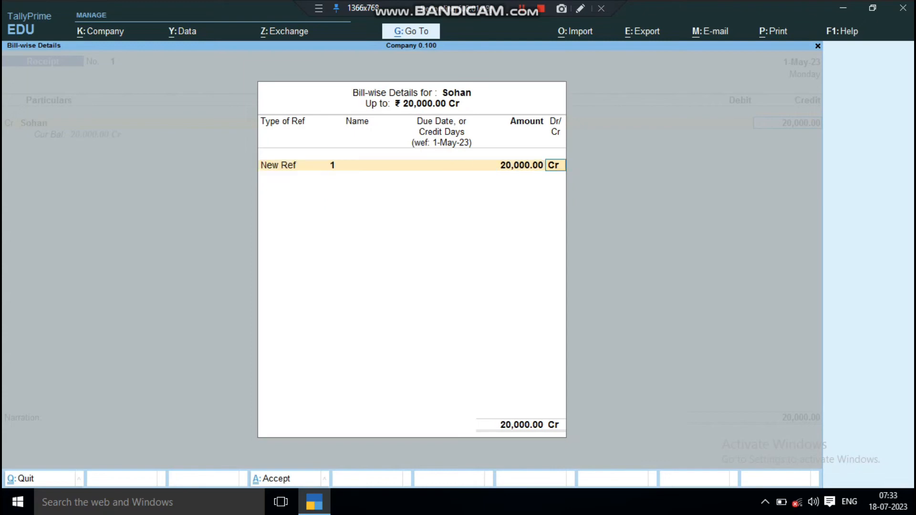
key(Return)
key(Return)
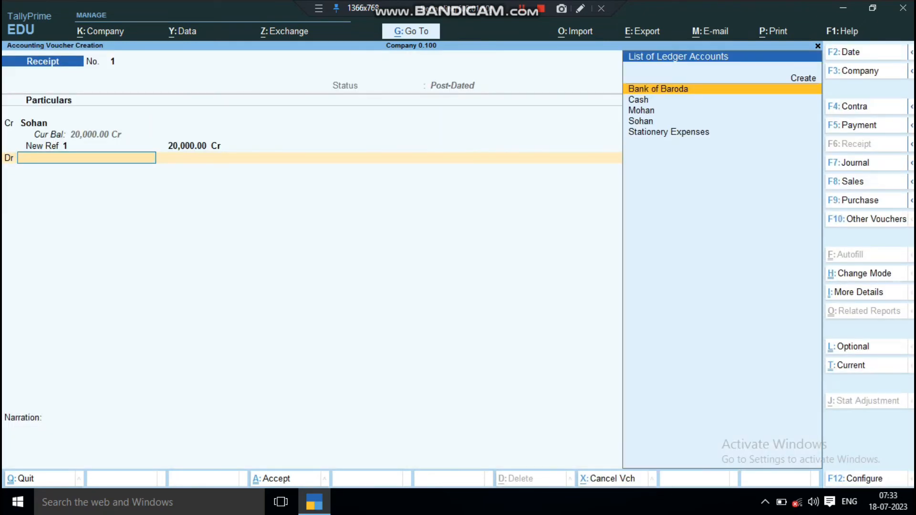
- Choose Bank of Baroda as the ledger debited with 20,000
key(Down)
key(Down)
key(Up)
key(Up)
key(Return)
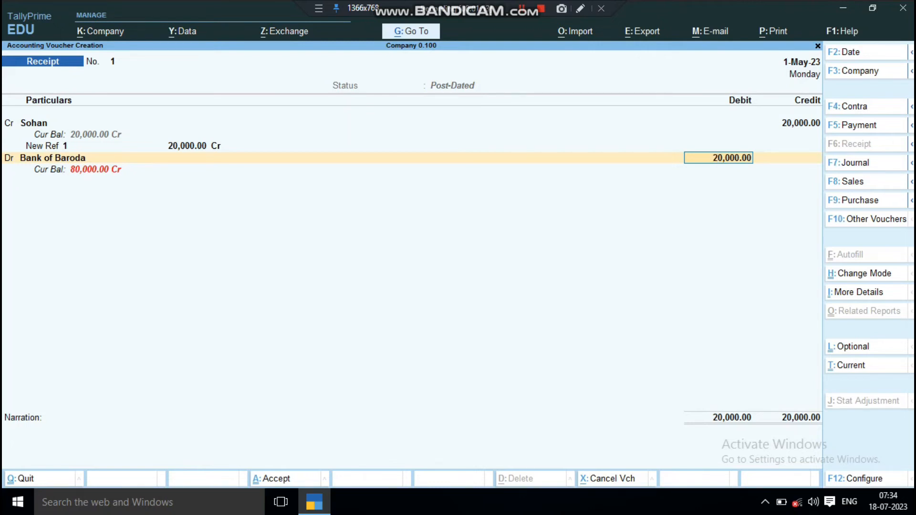
- Allocate the 20,000 bank debit as Cheque/DD and enter the instrument number, keeping 1 May as the instrument date
key(Return)
key(Return)
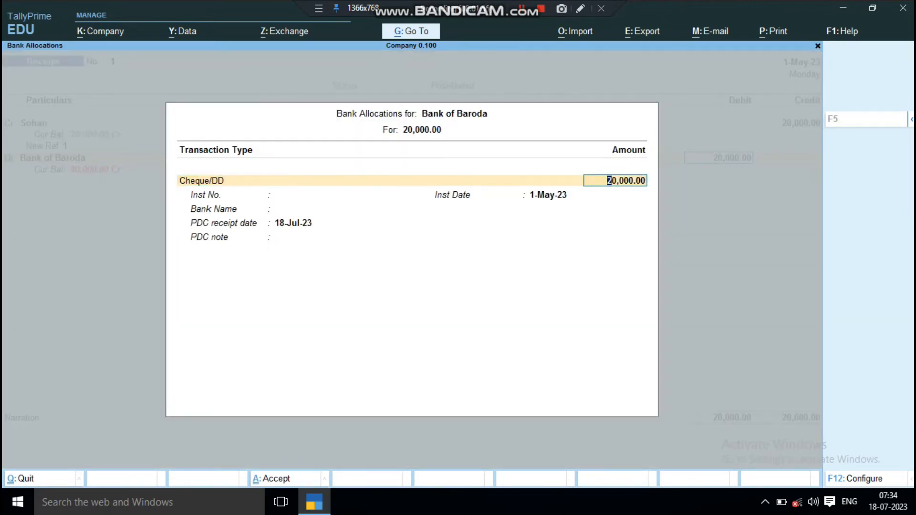
key(Return)
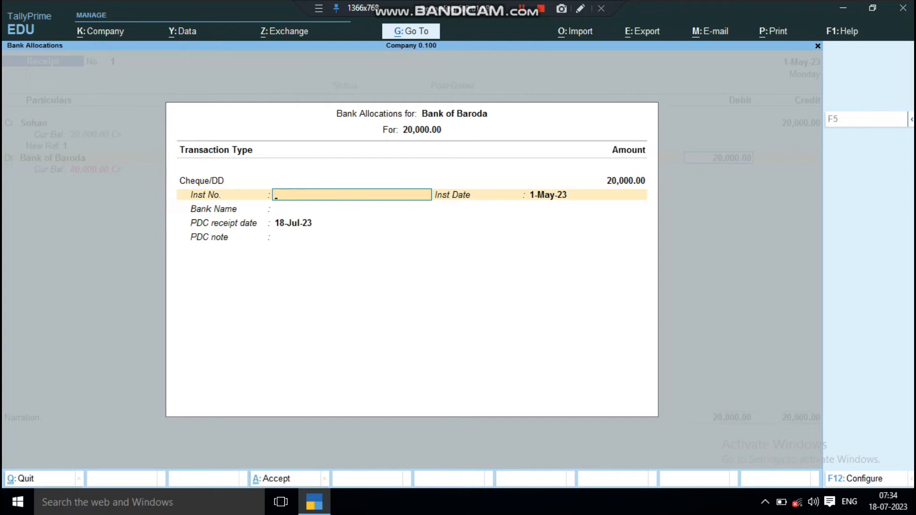
text(5446464)
key(Return)
key(Return)
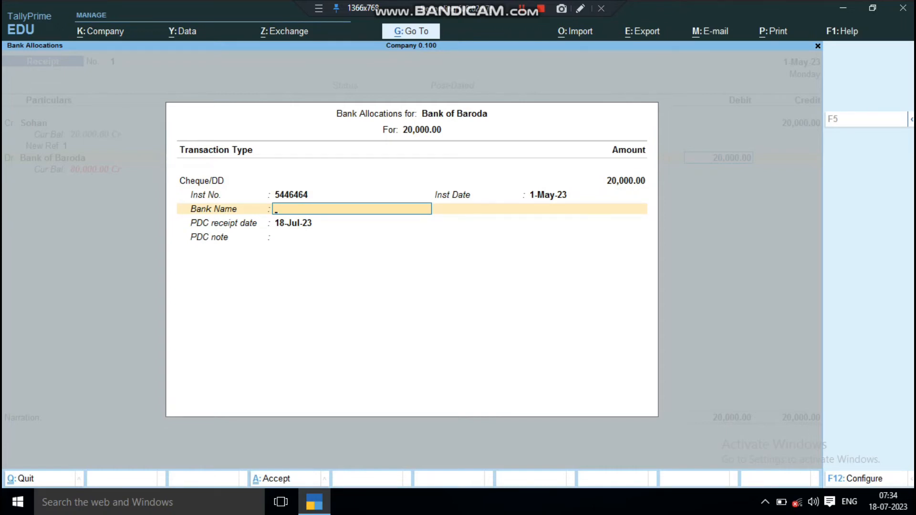
text(Bank)
key(Return)
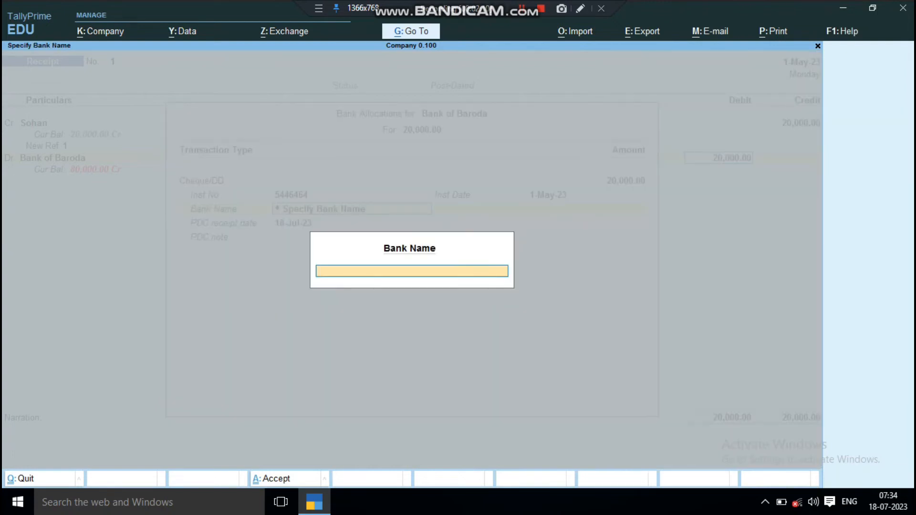
key(Escape)
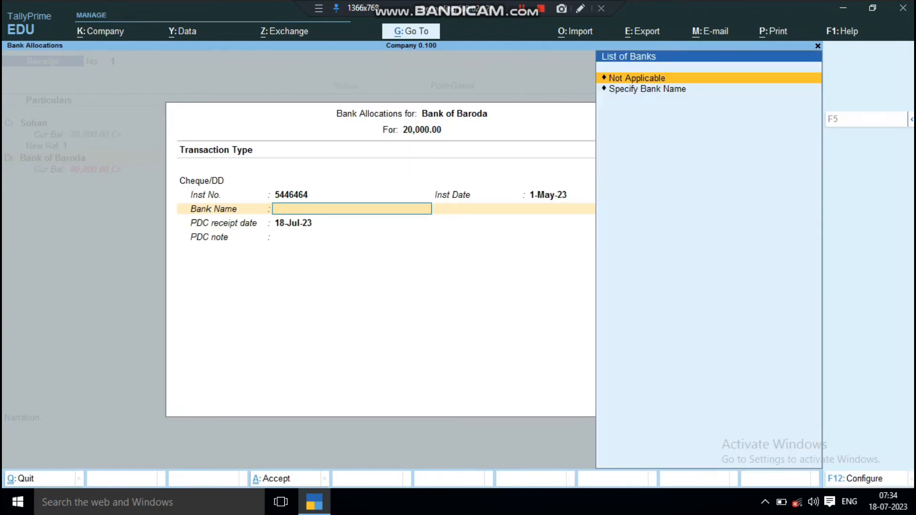
- Specify Bank of Baroda as the bank name for the received cheque
key(Down)
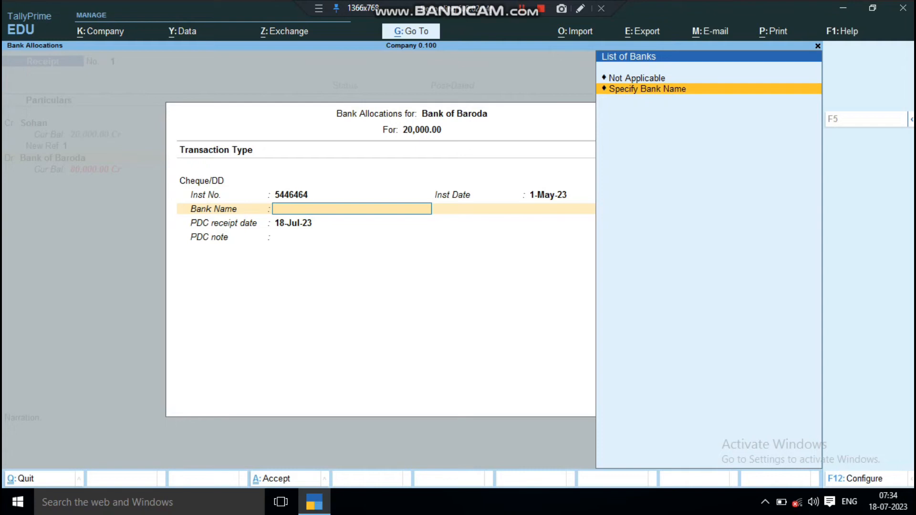
key(Up)
key(Down)
key(Return)
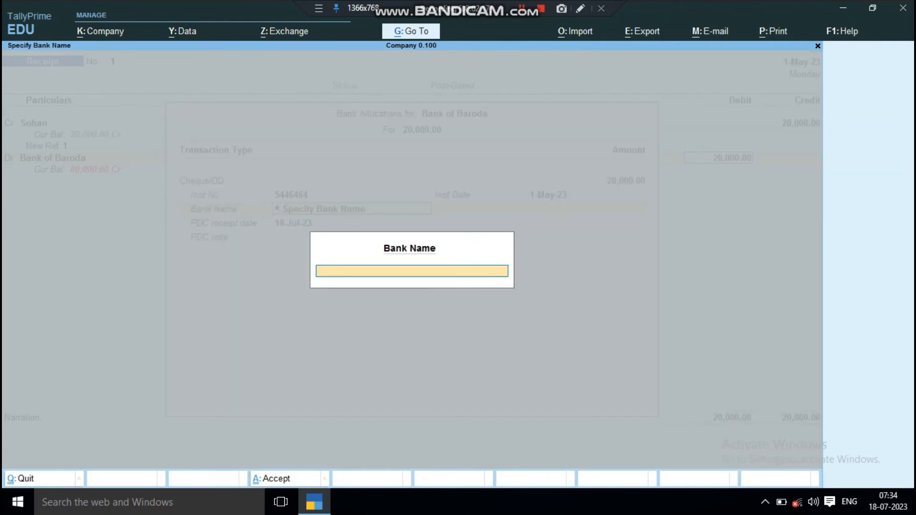
text(Banko)
key(BackSpace)
text(of Baroa)
key(BackSpace)
text(da)
key(Return)
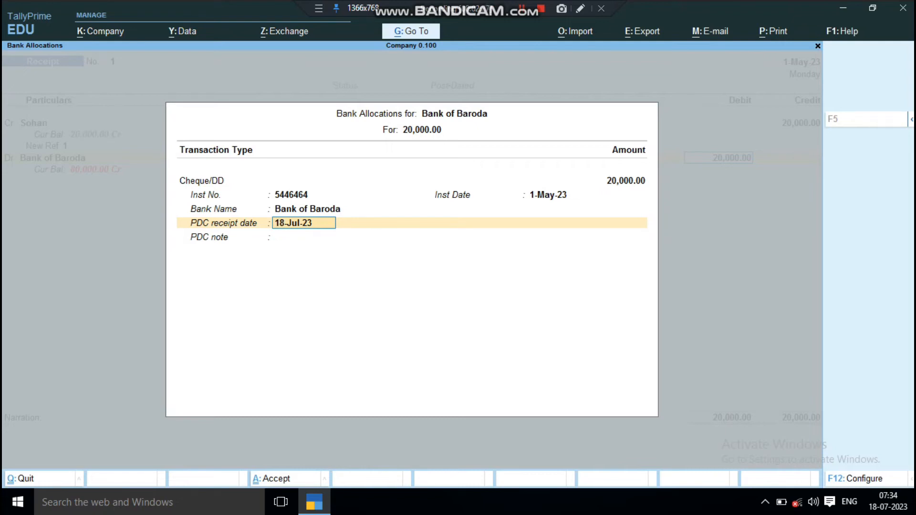
- Try to set the cheque's PDC receipt date to 1 June
text(1 ma)
key(BackSpace)
key(BackSpace)
key(BackSpace)
text(june)
key(Return)
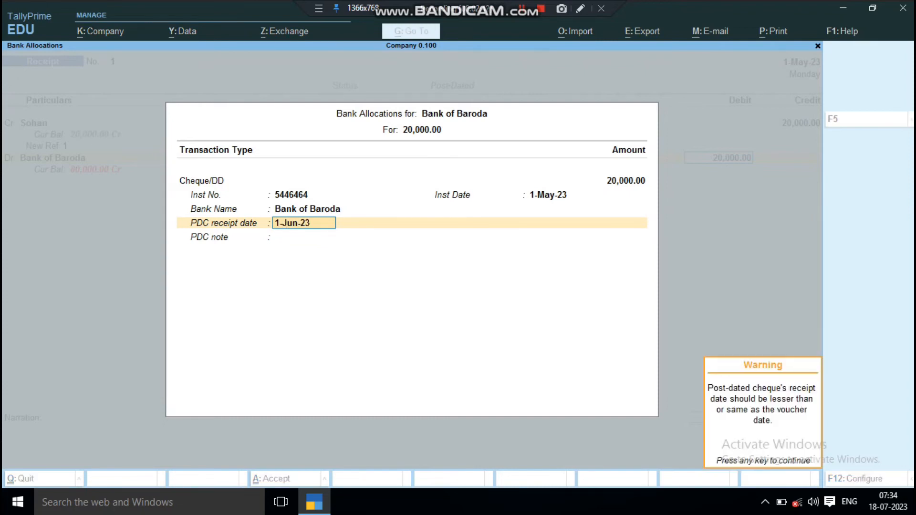
- Enter Fdsfds565 as the cheque's PDC note, save the post-dated receipt voucher and leave voucher entry
key(Return)
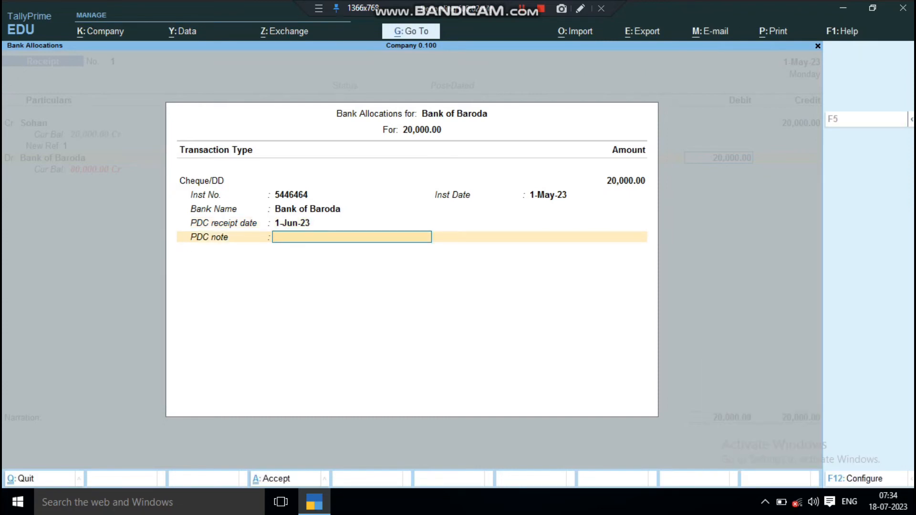
text(Fdsfds565)
key(Return)
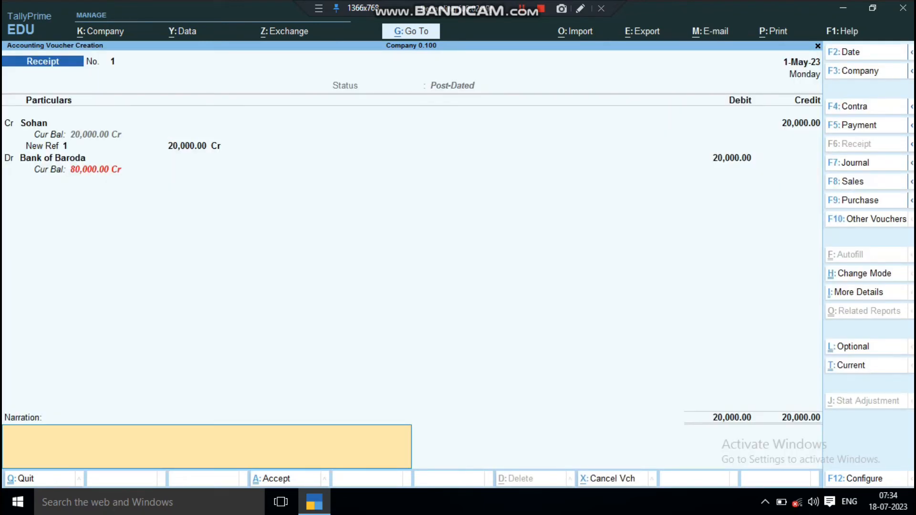
key(ctrl+a)
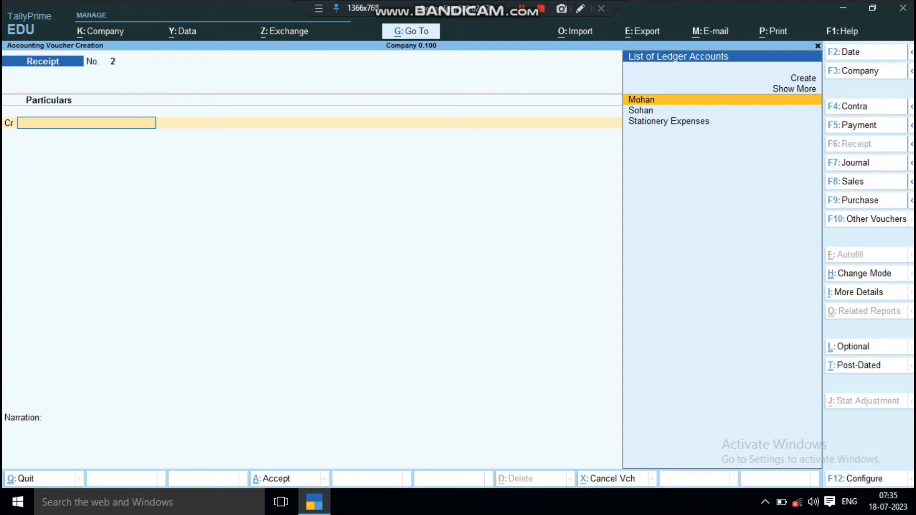
key(Escape)
key(Return)
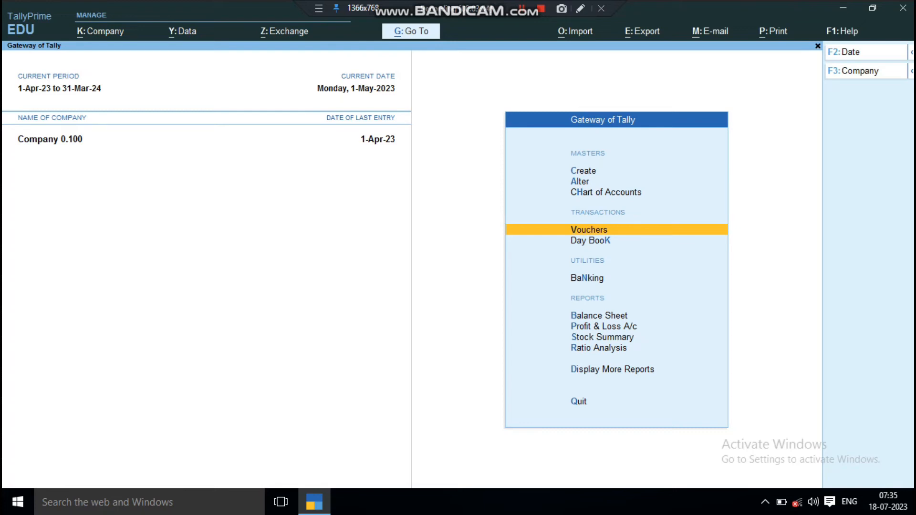
- Open the ledger vouchers report for the party credited in the saved receipt
key(d)
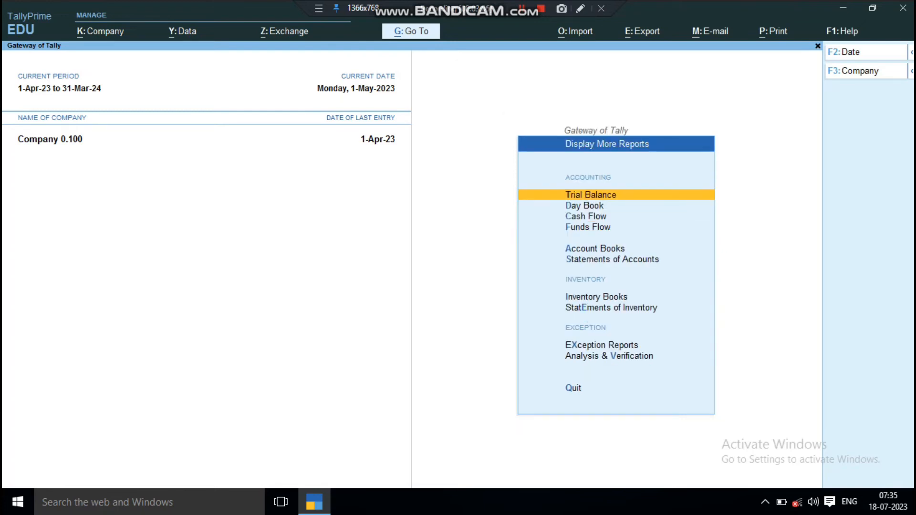
key(Down)
key(Down)
key(Down)
key(Down)
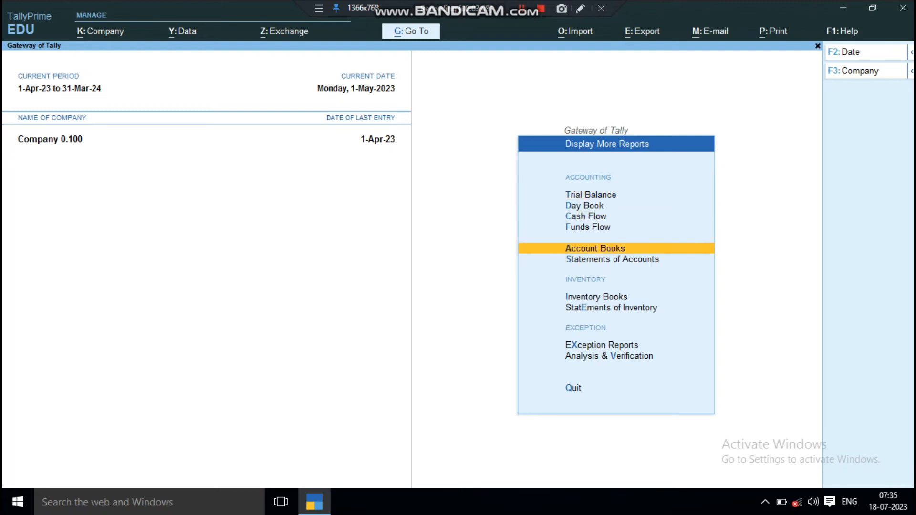
key(Return)
key(Down)
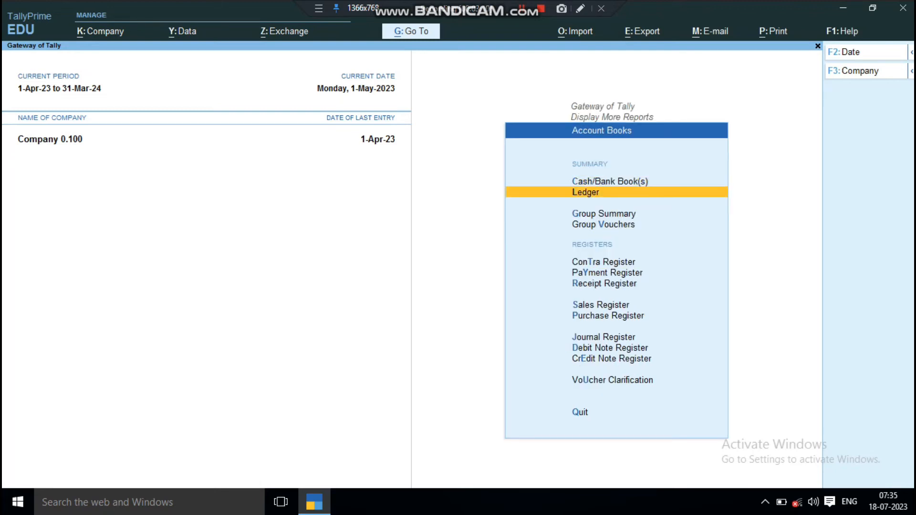
key(Return)
key(Down)
key(Down)
key(Down)
key(Down)
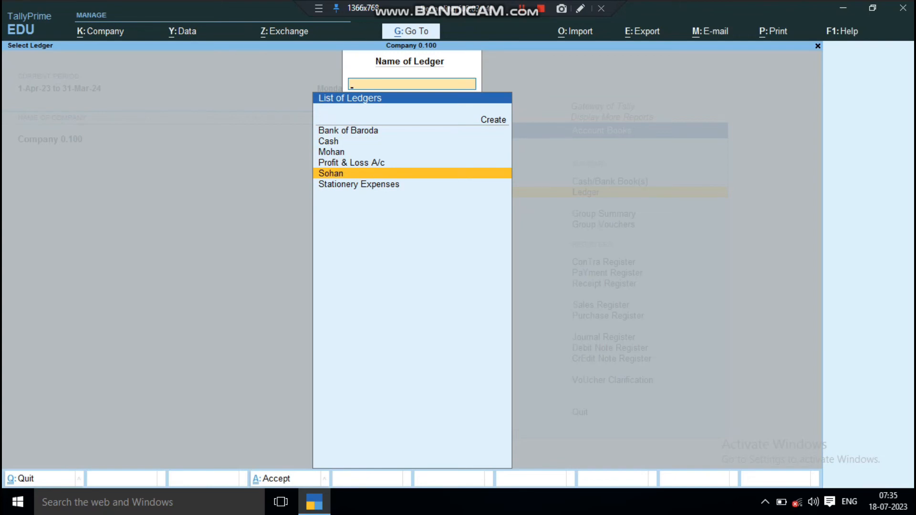
key(Return)
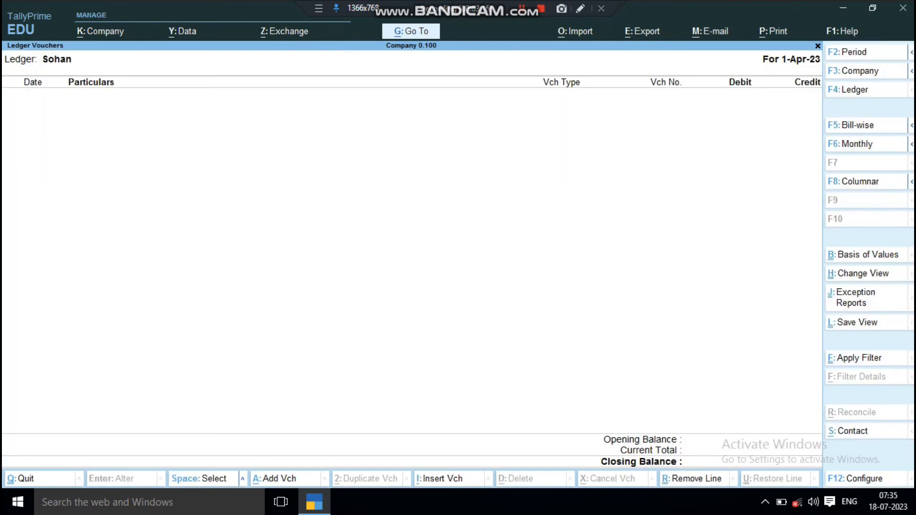
- Set the party ledger report's period from 1 May 2023 to 1 May 2023
key(F2)
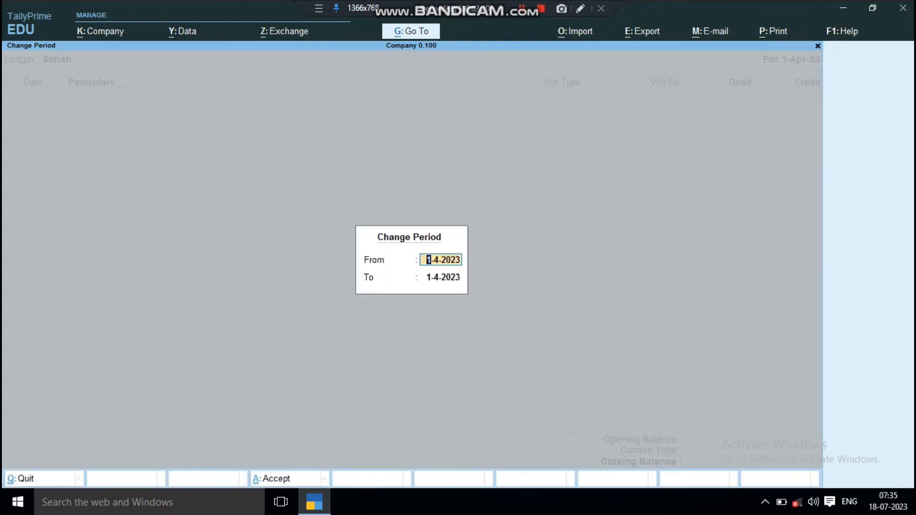
text(1 may)
key(Return)
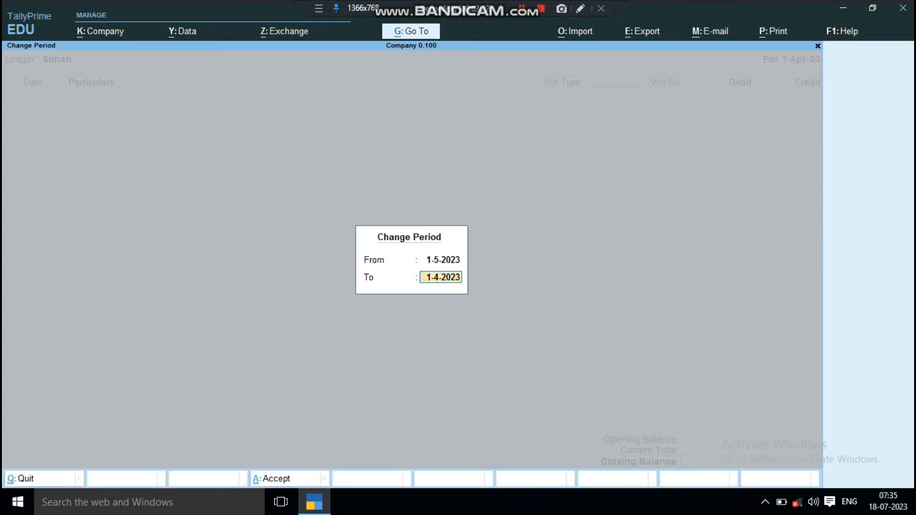
text(1 may)
key(Return)
- Inspect the post-dated Bank of Baroda receipt listed in the ledger and return to the report without changes
key(Return)
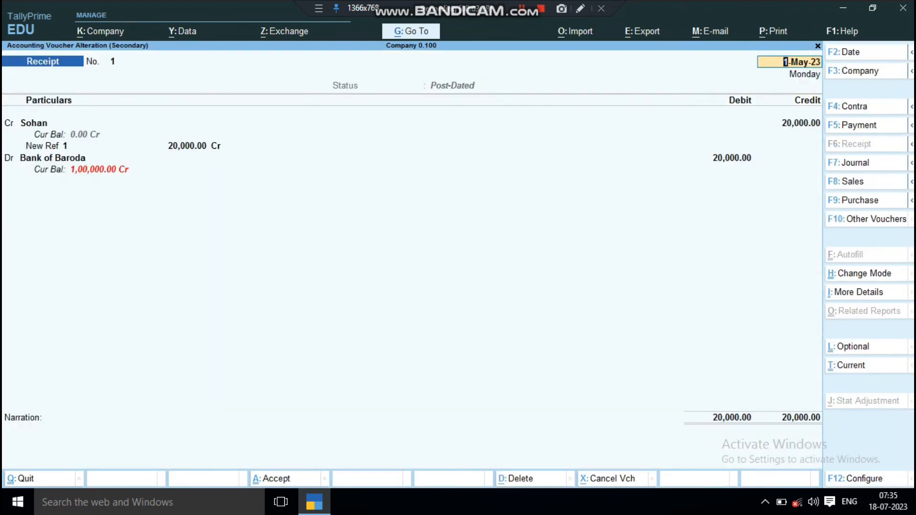
key(Escape)
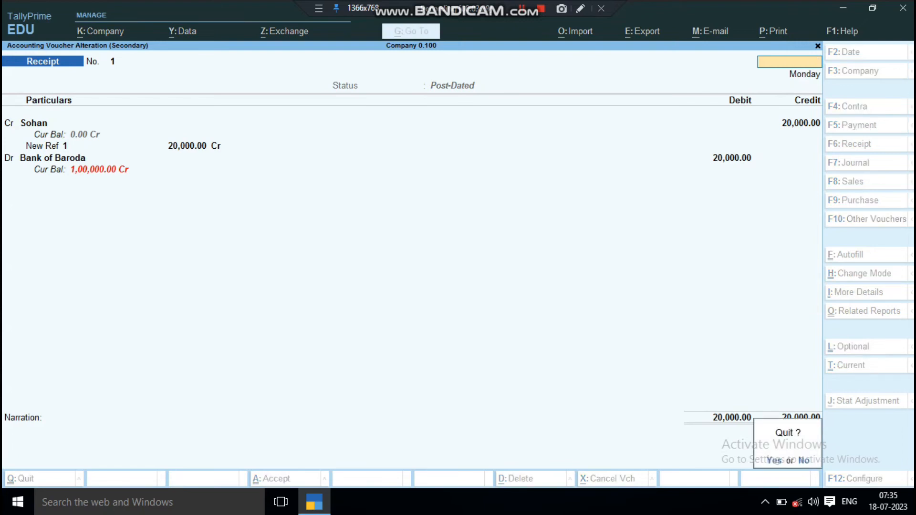
key(y)
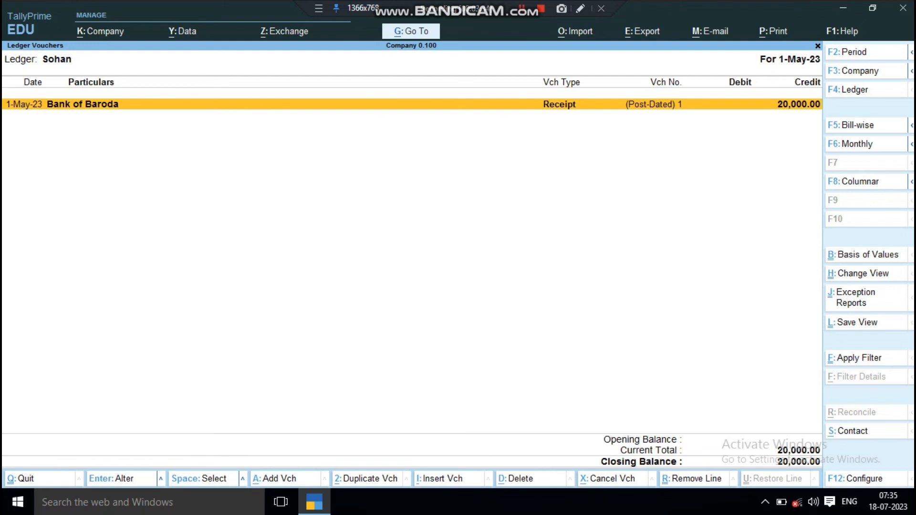
key(Return)
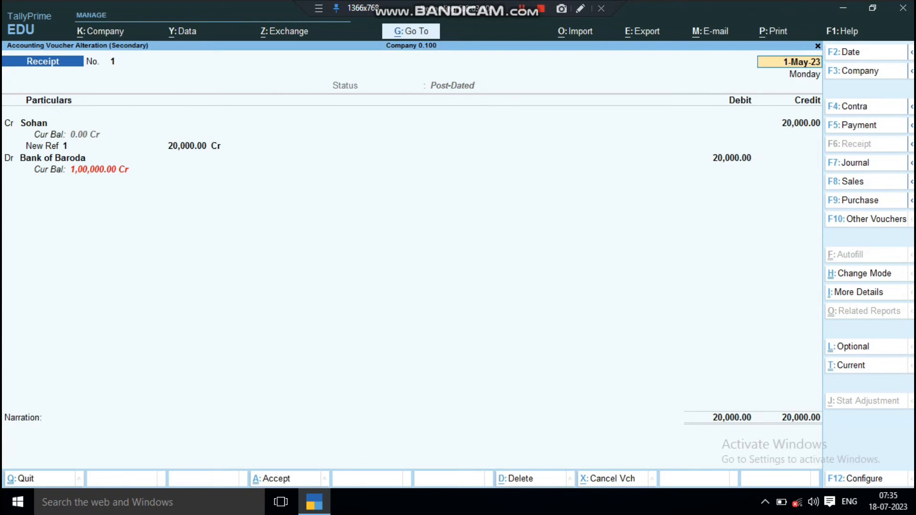
key(BackSpace)
key(Escape)
key(y)
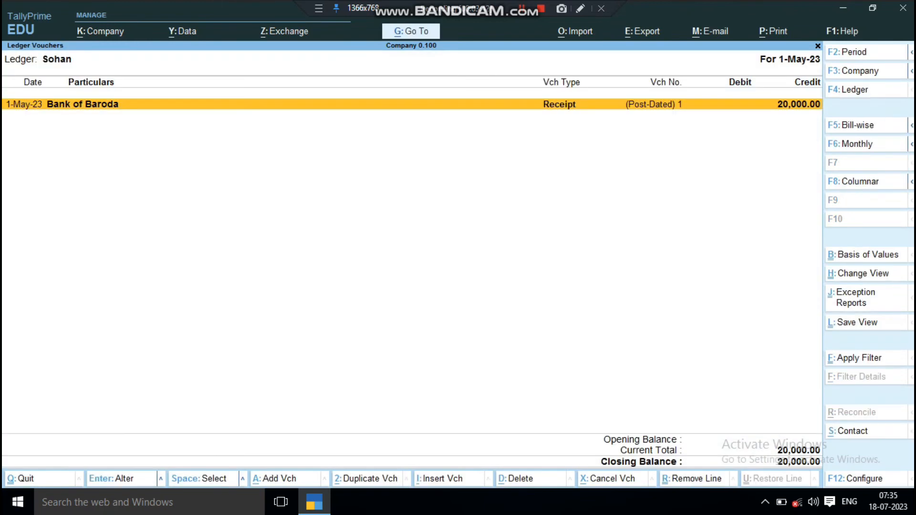
- Change the party ledger report's period to 1 August 2023 only
key(F2)
text(1)
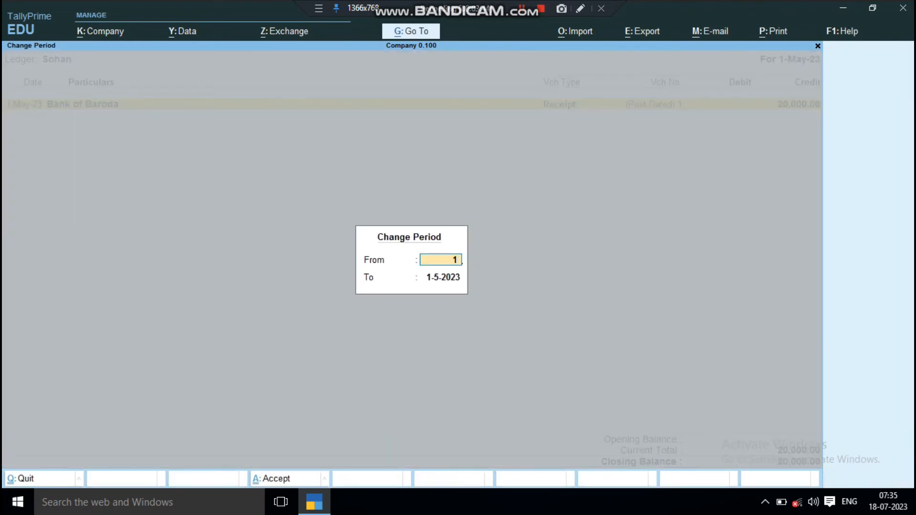
text( aug)
key(Return)
text(1)
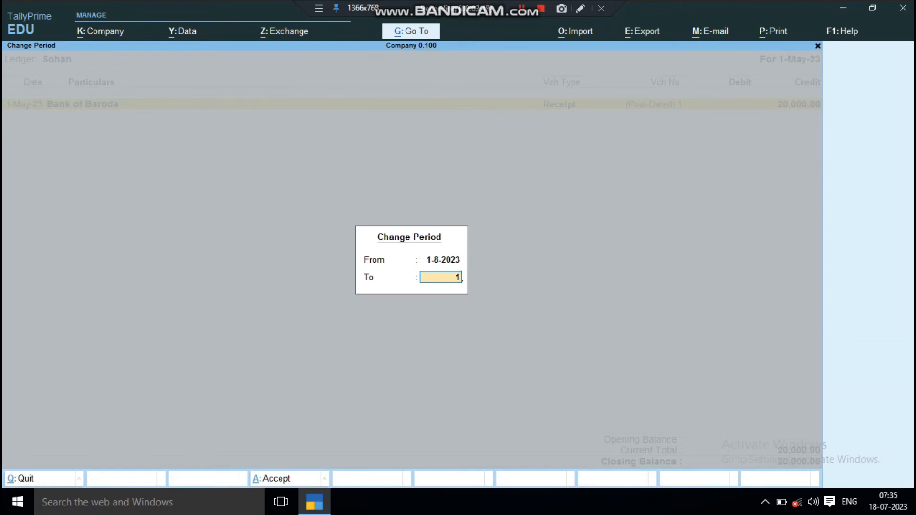
text( aug)
key(Return)
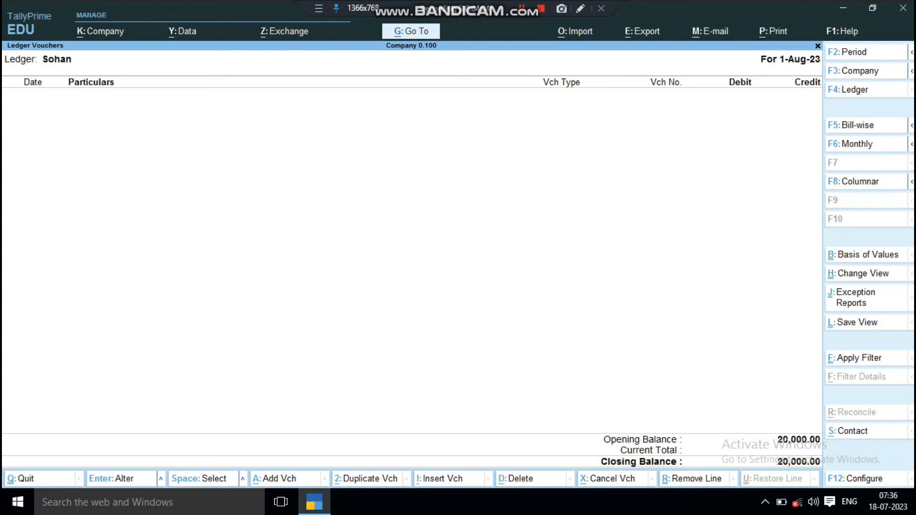
- Change the party ledger report's period back to 1 May 2023 for both the start and end dates
key(F2)
text(1)
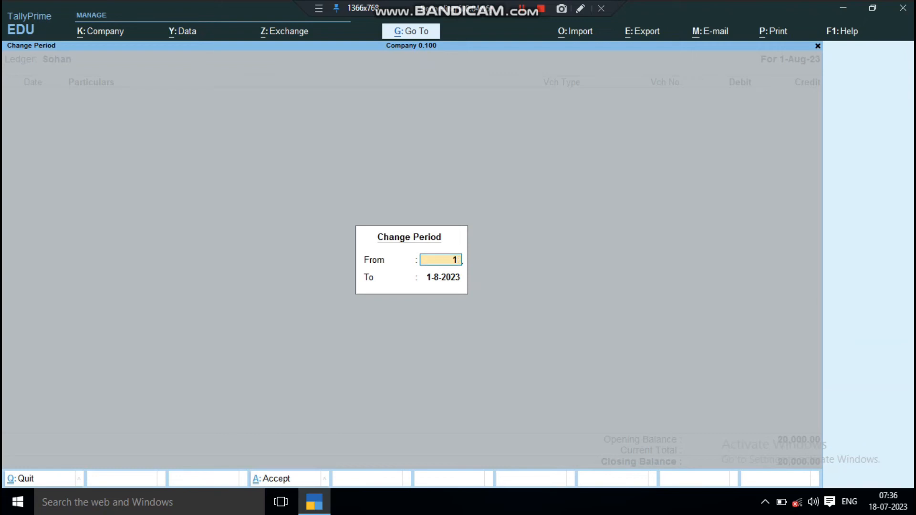
text( aug)
key(BackSpace)
key(BackSpace)
key(BackSpace)
key(BackSpace)
text(may)
key(Return)
text(1 may)
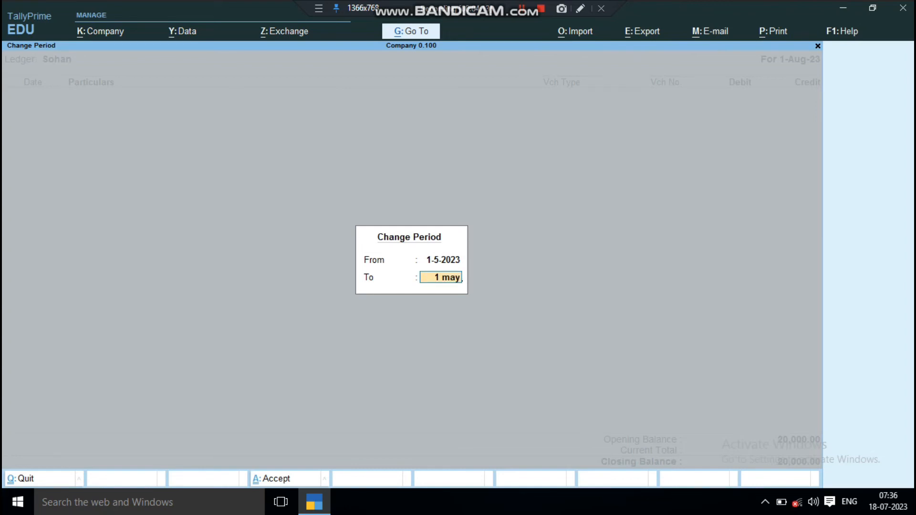
key(Return)
- Review receipt voucher 1 again, then close the ledger reports and return to the Gateway of Tally
key(Return)
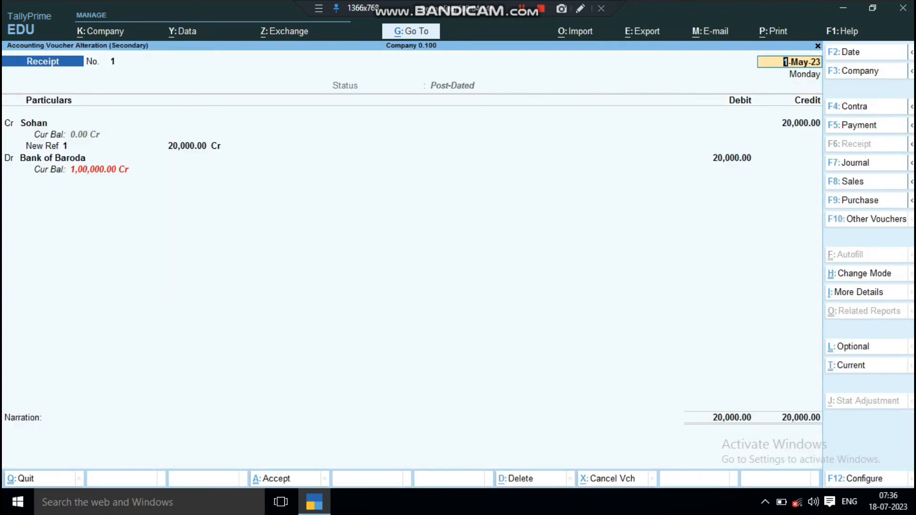
key(Escape)
key(y)
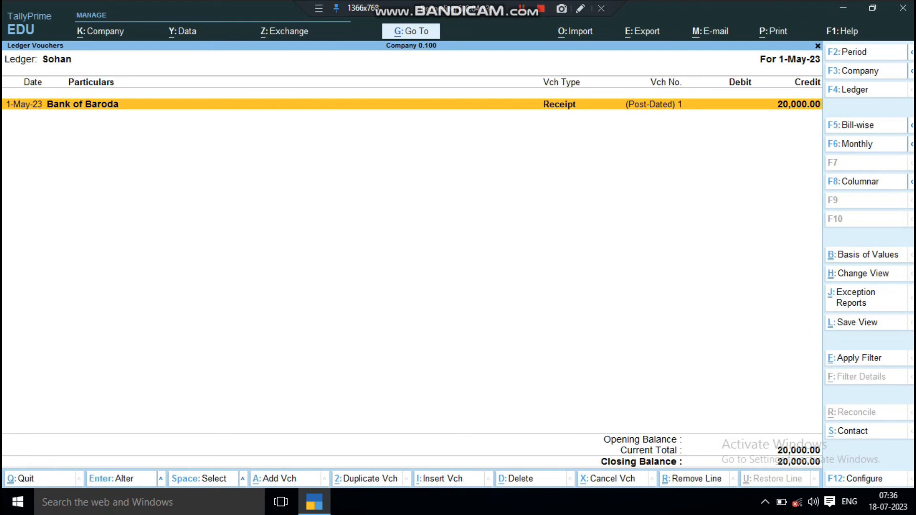
key(Escape)
key(Escape)
key(Escape)
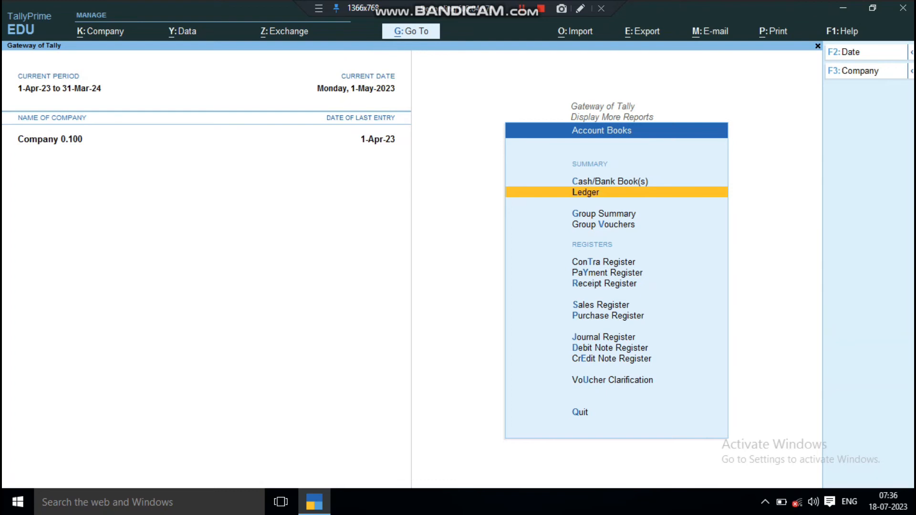
key(Escape)
key(Escape)
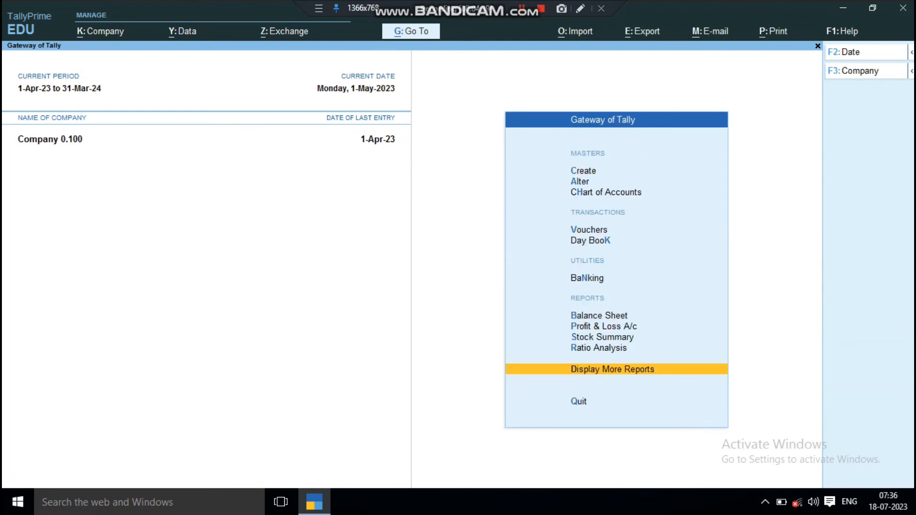
key(Escape)
key(n)
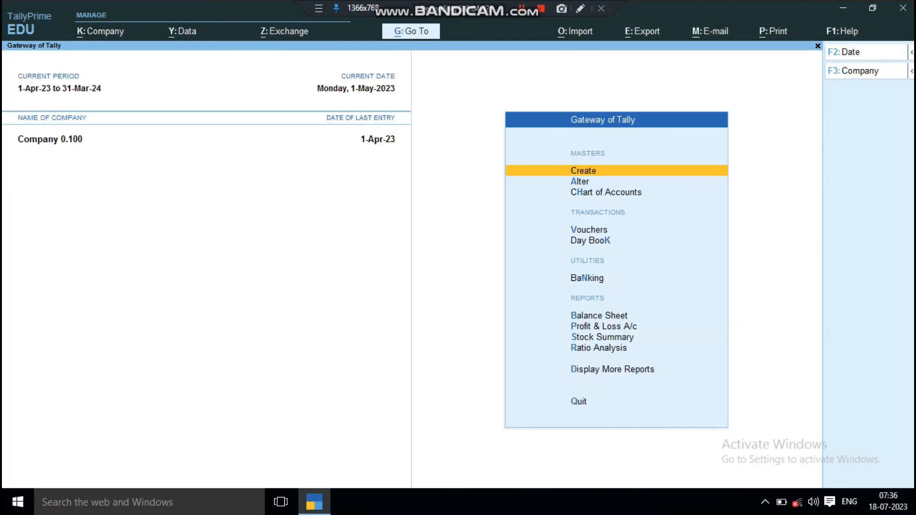
- Open the Post-Dated Vouchers register from the exception reports
key(d)
key(Down)
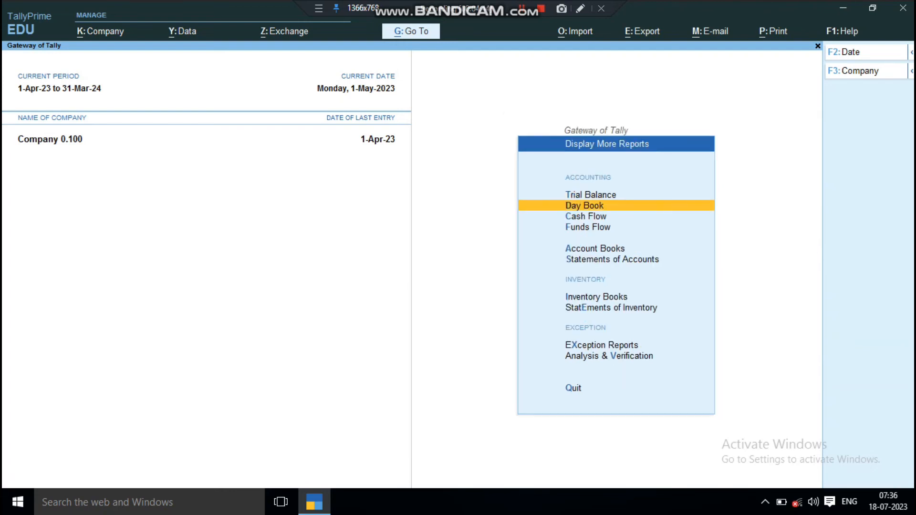
key(Down)
key(Down)
key(Down)
key(Down)
key(Down)
key(Down)
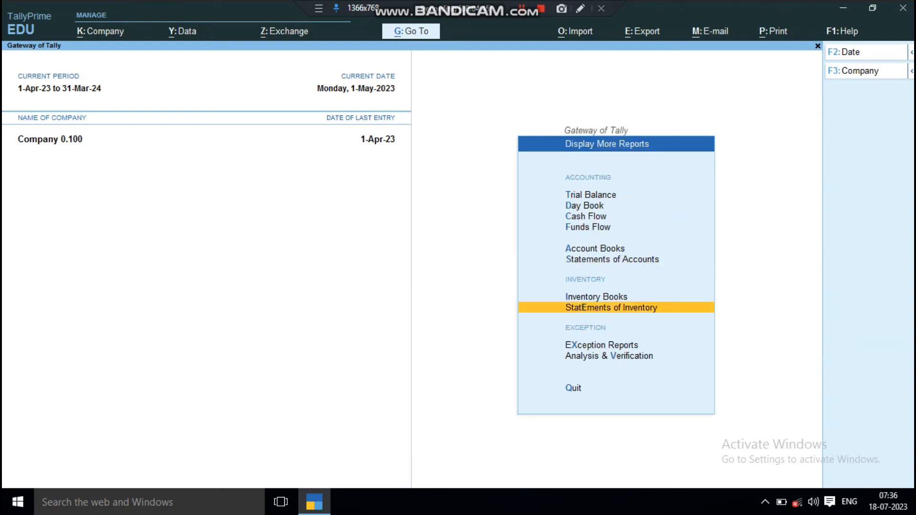
key(Down)
key(Return)
key(Down)
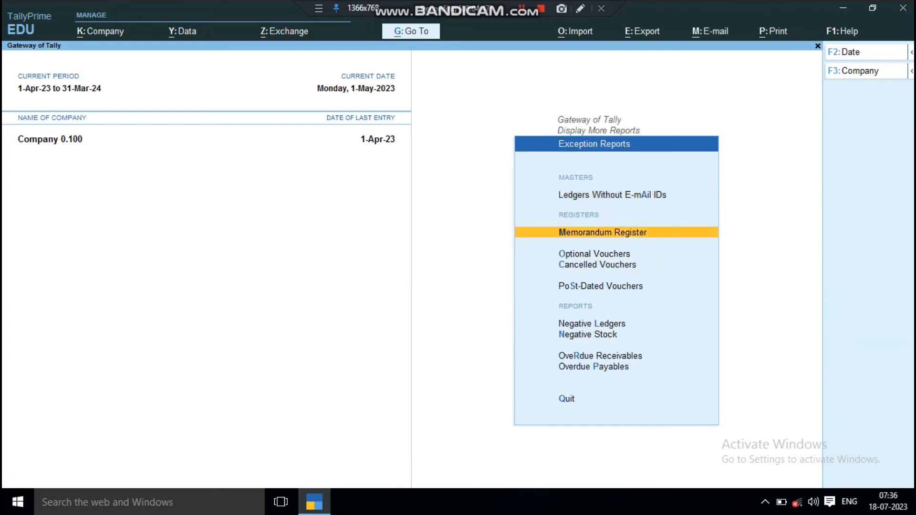
key(Down)
key(Down)
key(Down)
key(Return)
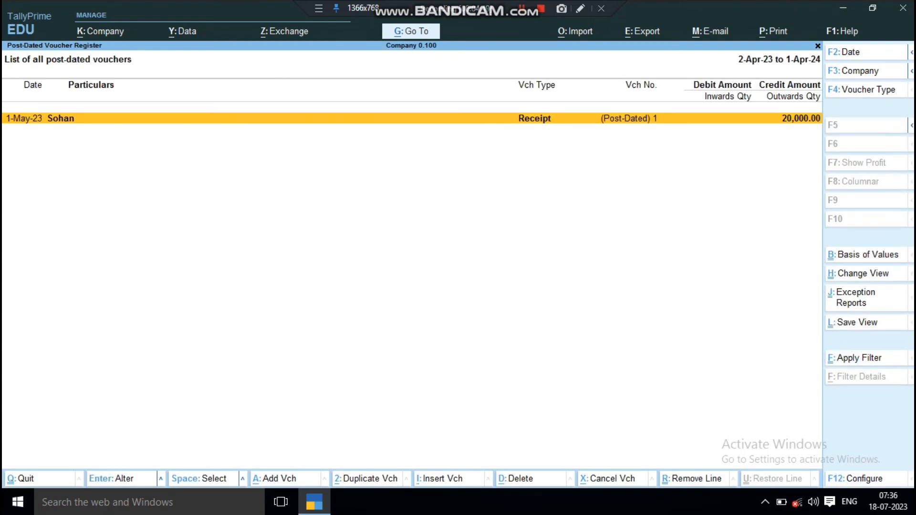
- Inspect the 20,000 receipt listed in the post-dated register, then return to the Gateway of Tally
key(Return)
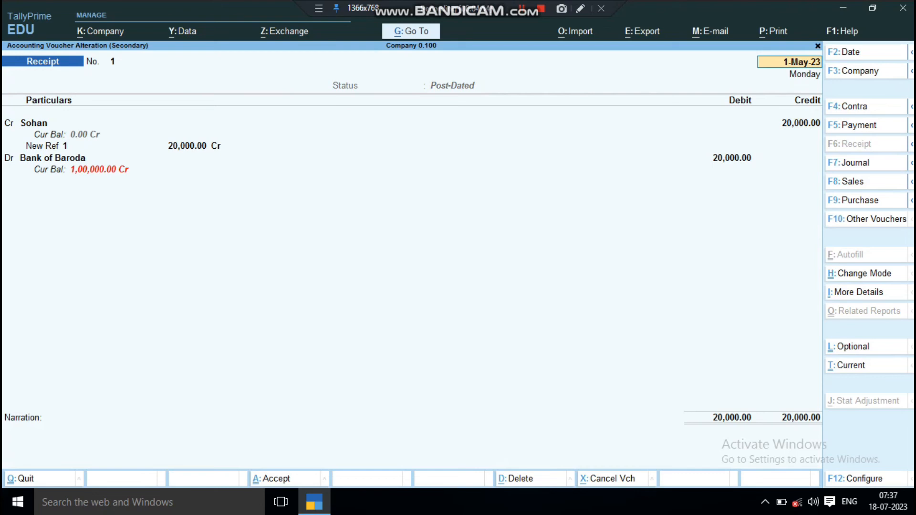
key(BackSpace)
key(Escape)
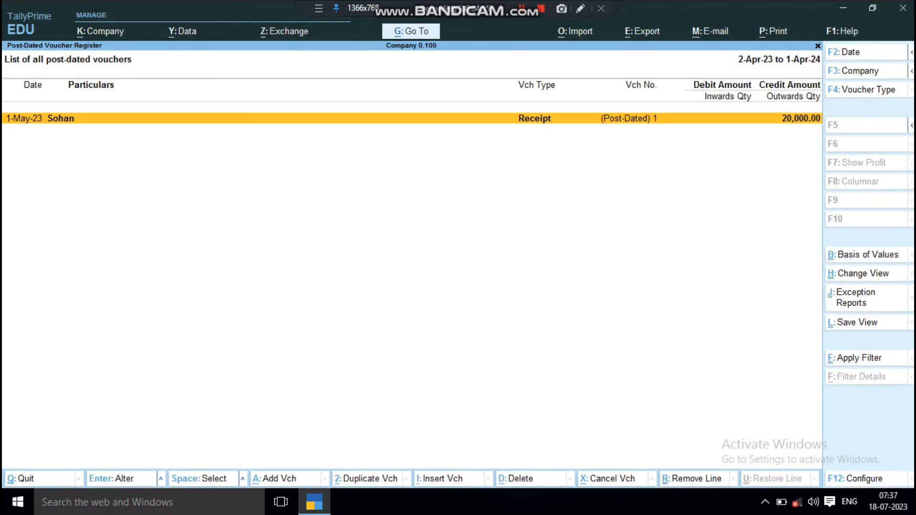
key(Escape)
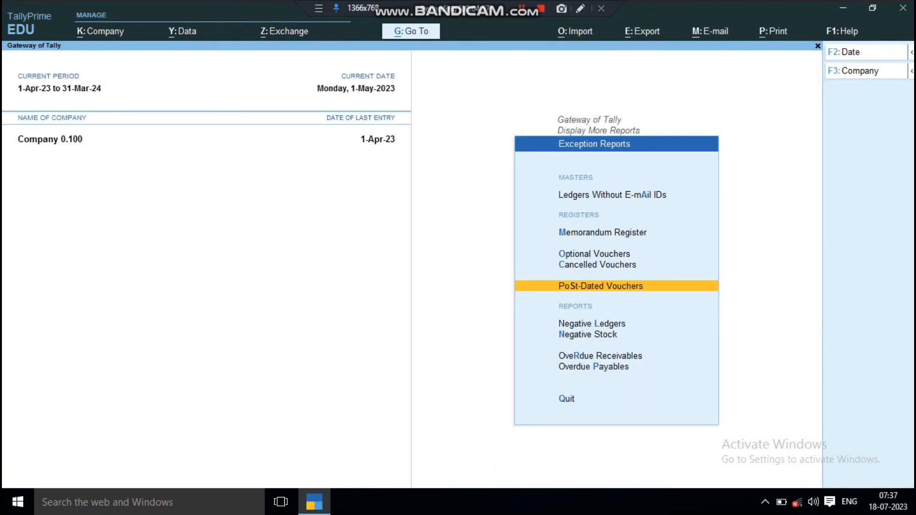
key(Escape)
key(Escape)
key(Escape)
key(Escape)
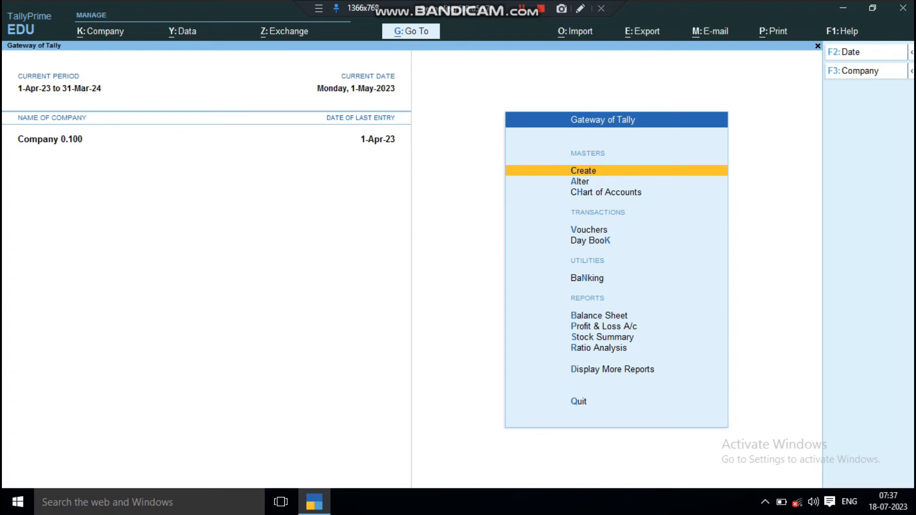
key(d)
key(Down)
key(Down)
key(Down)
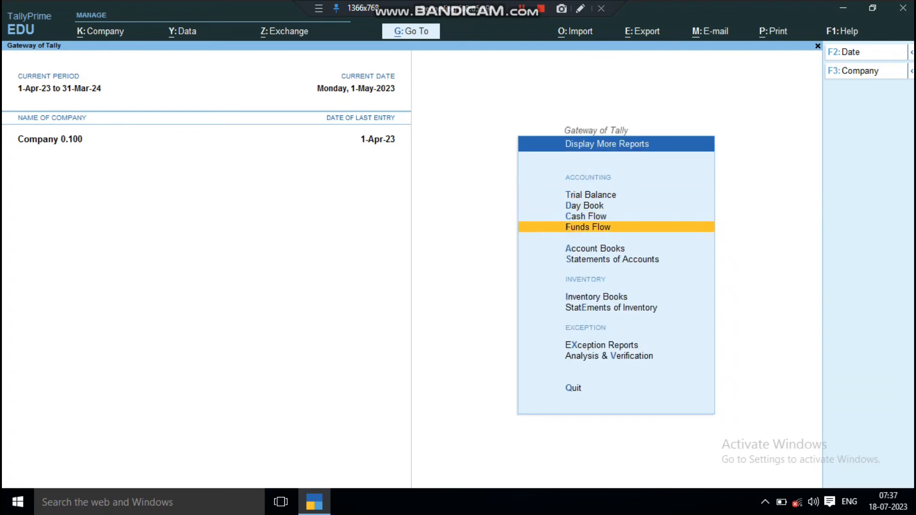
key(a)
key(Down)
key(Return)
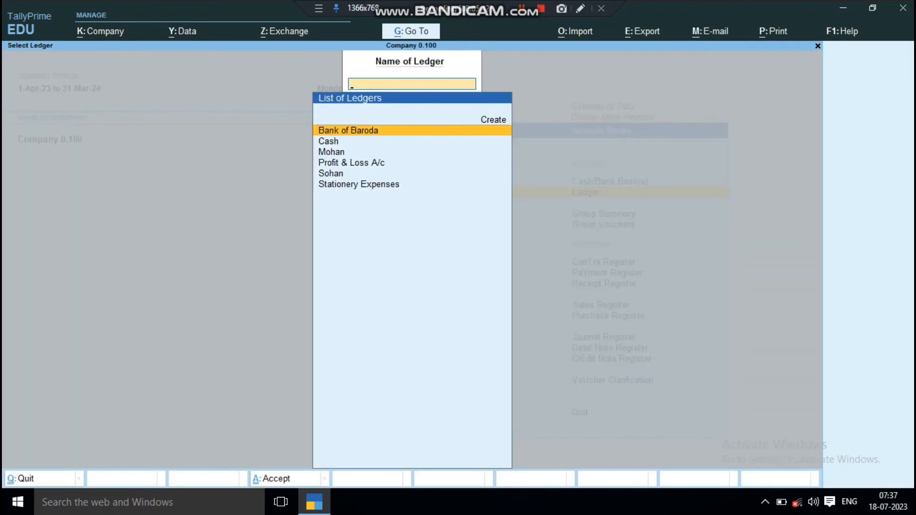
key(Escape)
key(Escape)
key(Escape)
key(Return)
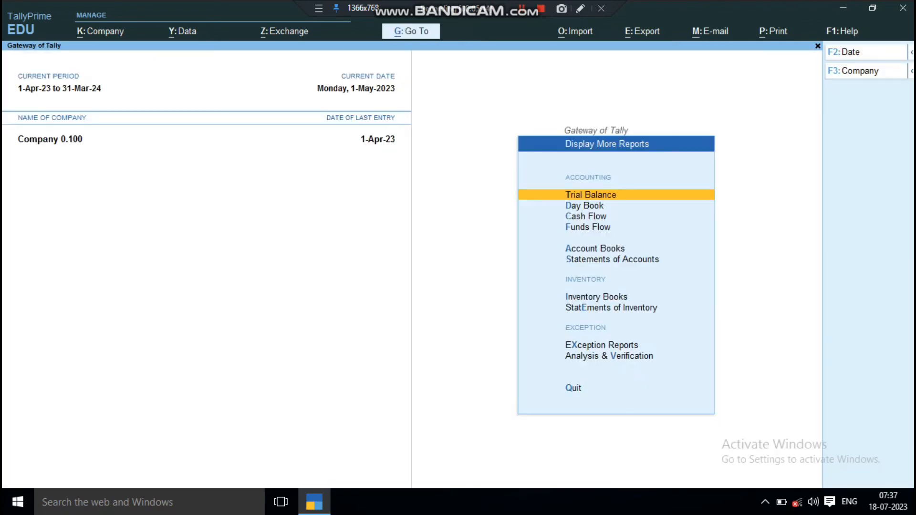
key(Down)
key(Down)
key(Down)
key(Down)
key(Down)
key(Down)
key(Down)
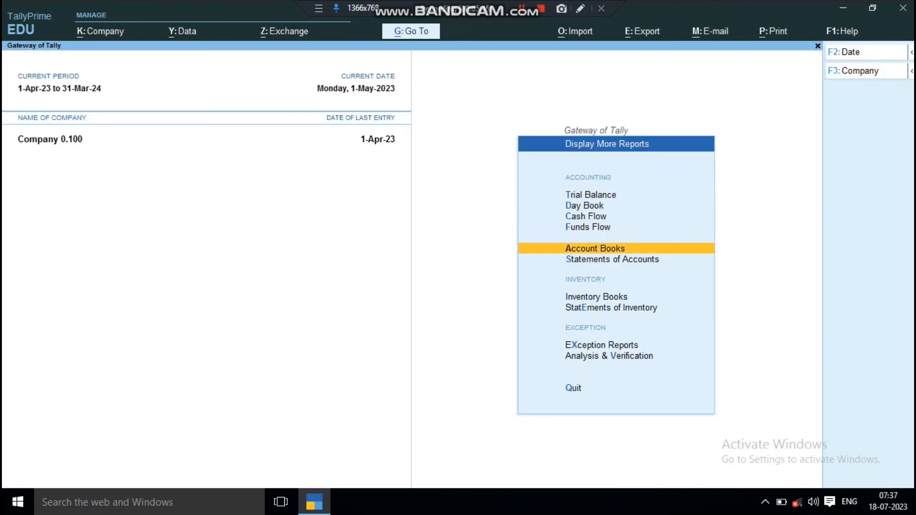
key(Up)
key(Up)
key(Up)
key(Return)
key(Escape)
- View the Post-Dated Vouchers register from the exception reports, then close it
key(Down)
key(Down)
key(Down)
key(Down)
key(Down)
key(Up)
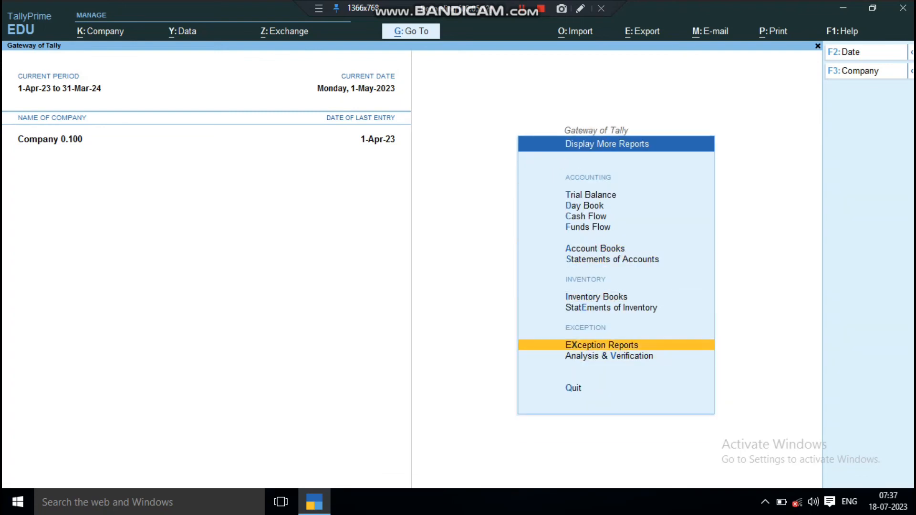
key(Return)
key(Down)
key(Down)
key(Down)
key(Down)
key(Up)
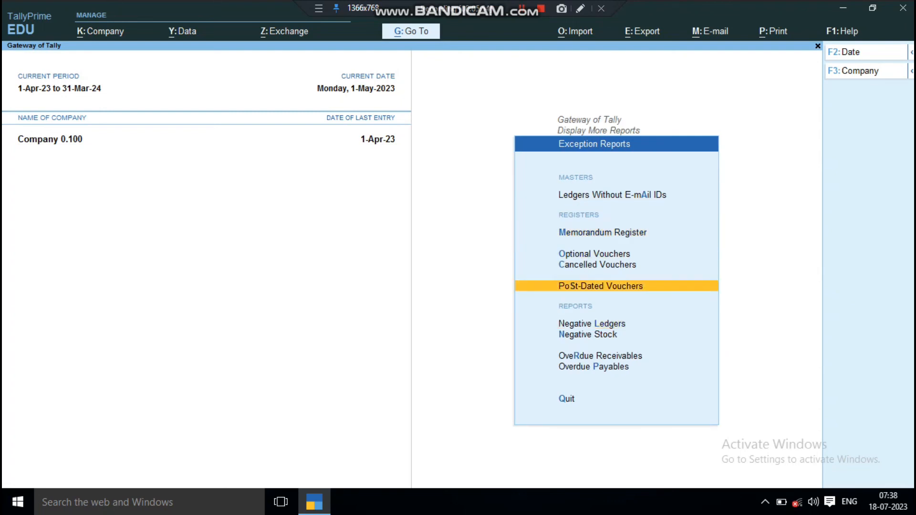
key(Return)
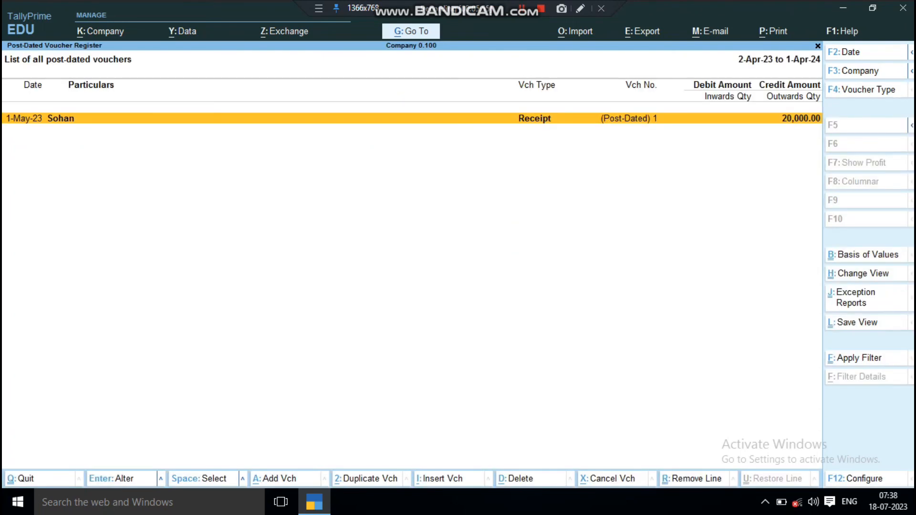
key(Escape)
key(Escape)
- Reopen the Post-Dated Vouchers register from the exception reports
key(Return)
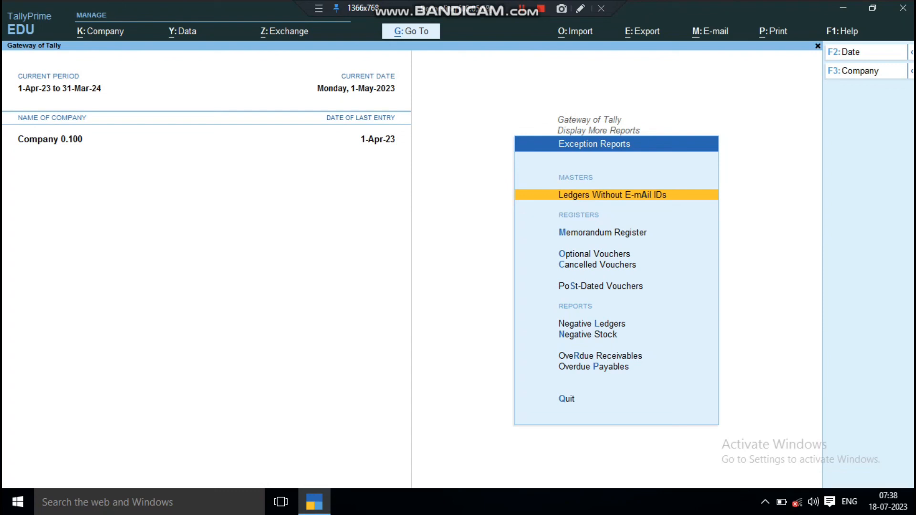
key(Down)
key(Down)
key(Down)
key(Down)
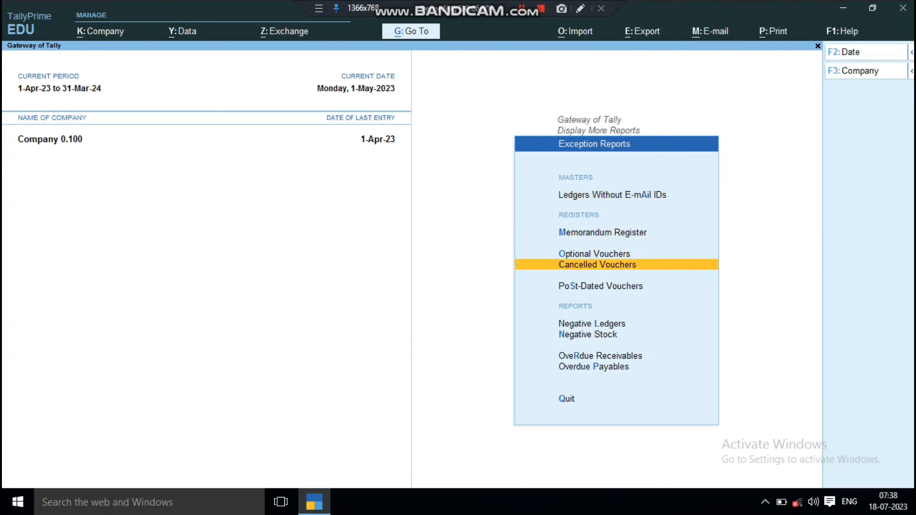
key(Return)
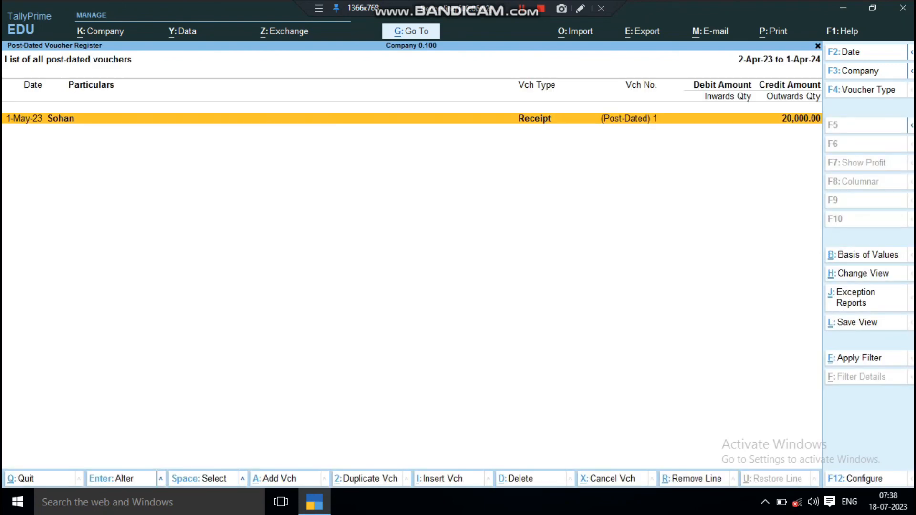
- Change the post-dated register's date to 1 August 2023, then return to the Gateway of Tally
key(F2)
text(1 aug)
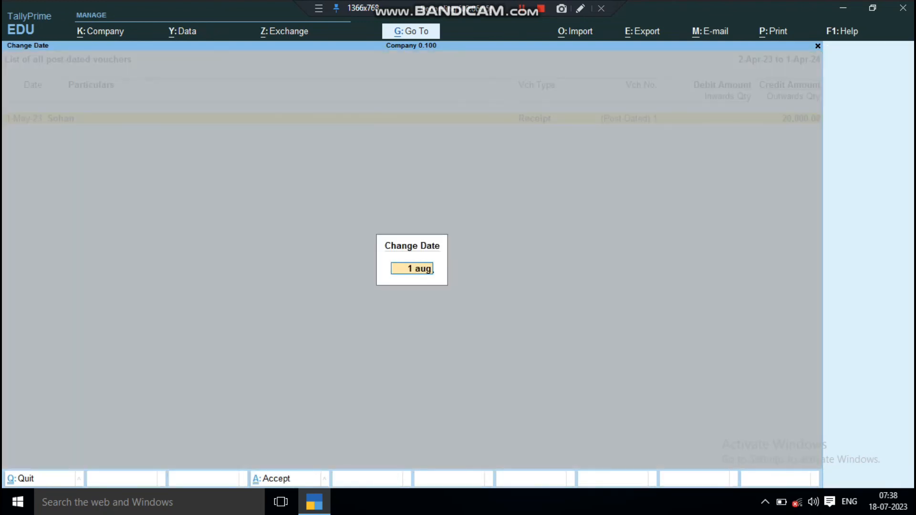
key(Return)
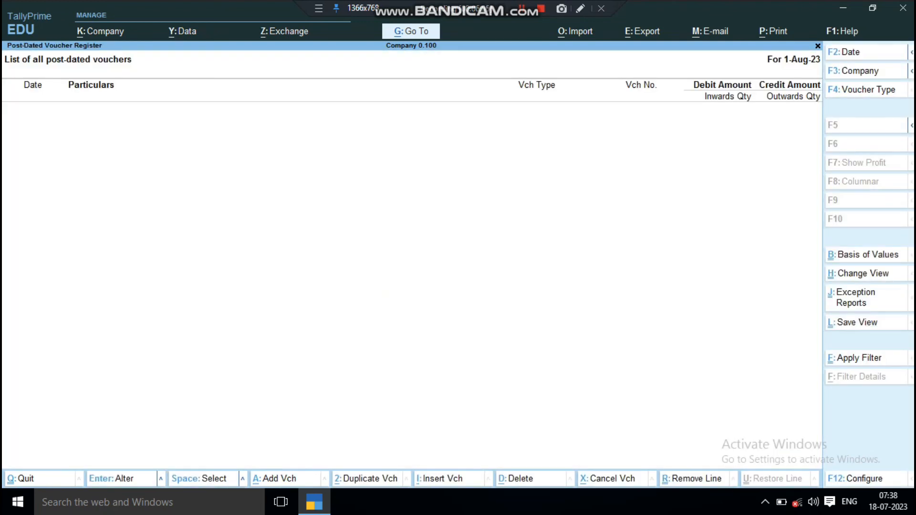
key(Escape)
key(Escape)
key(Escape)
key(Escape)
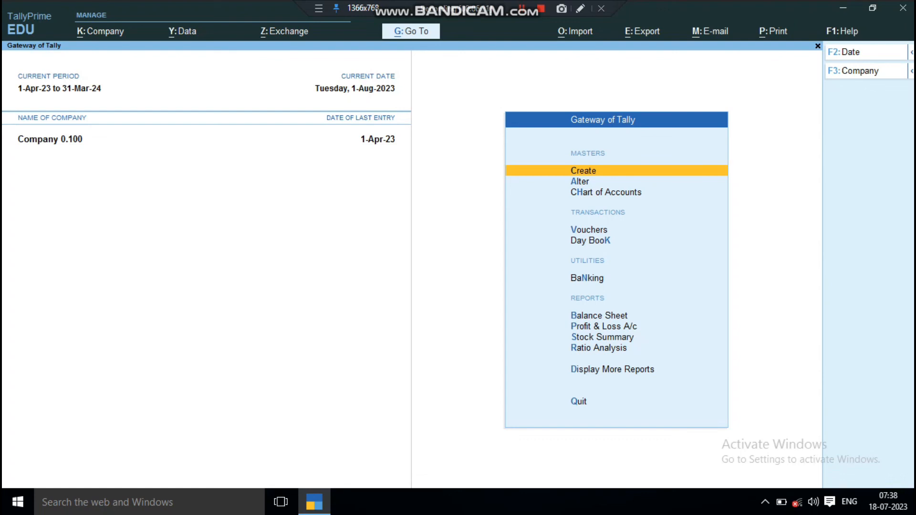
- Open the Day Book from the additional reports and set its date to 1 May 2023
key(d)
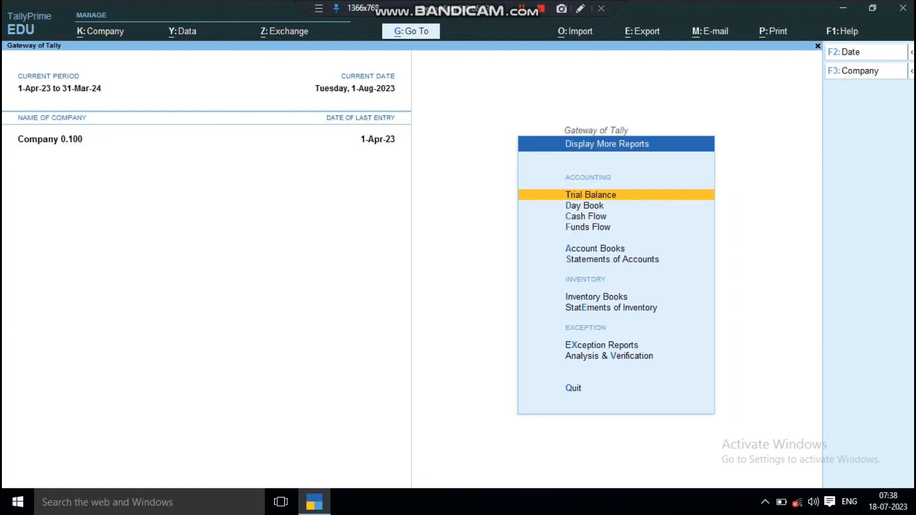
key(d)
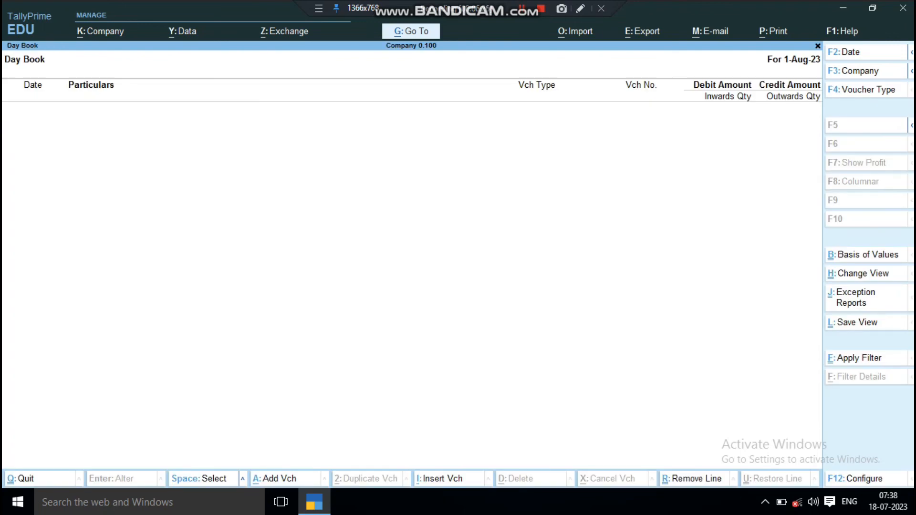
key(F2)
text(1)
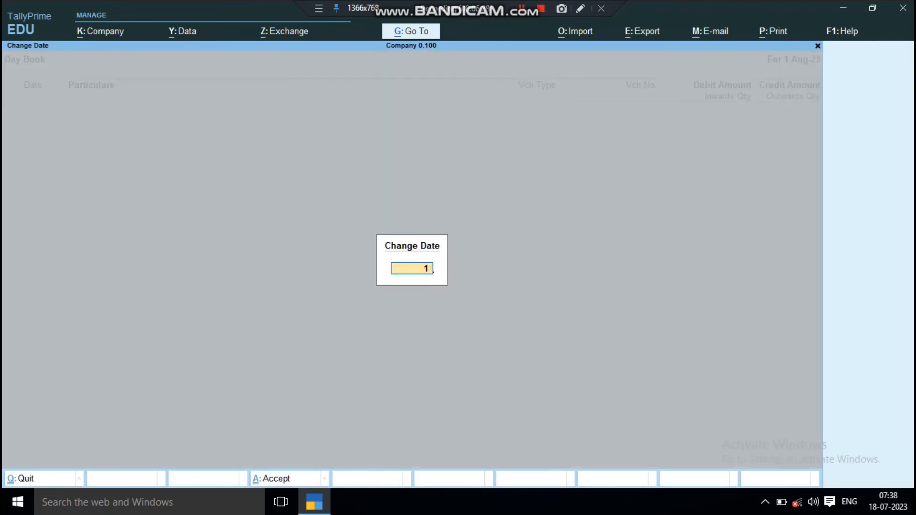
text( may)
key(Return)
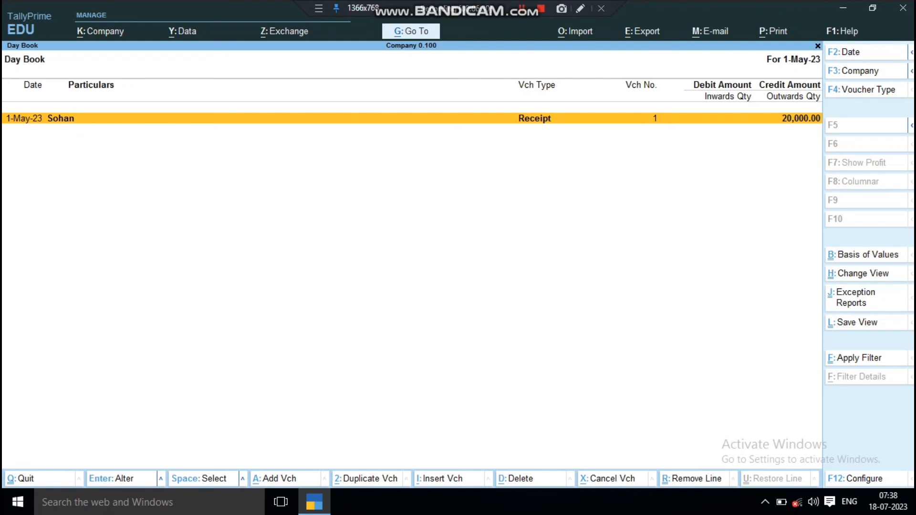
- Inspect the 20,000 receipt voucher listed in the Day Book, then return to the Gateway of Tally
key(Return)
key(Escape)
key(Escape)
key(Escape)
key(Escape)
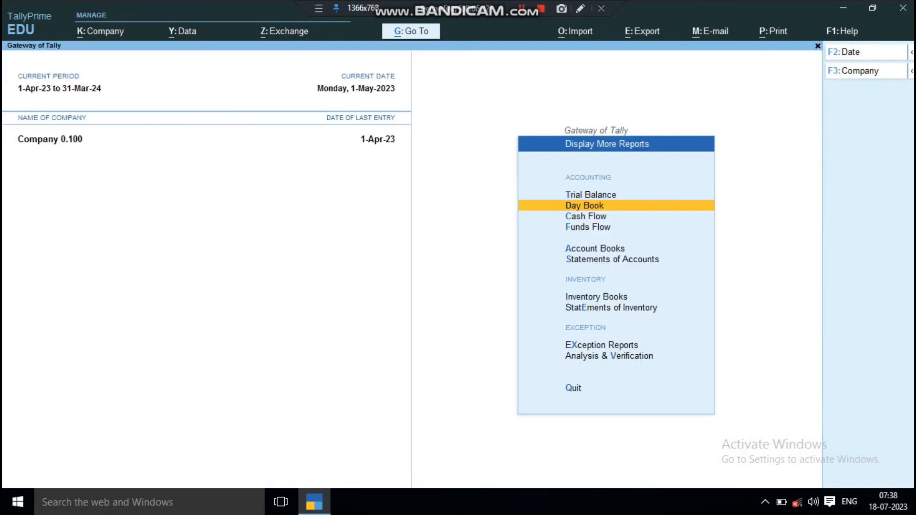
key(Escape)
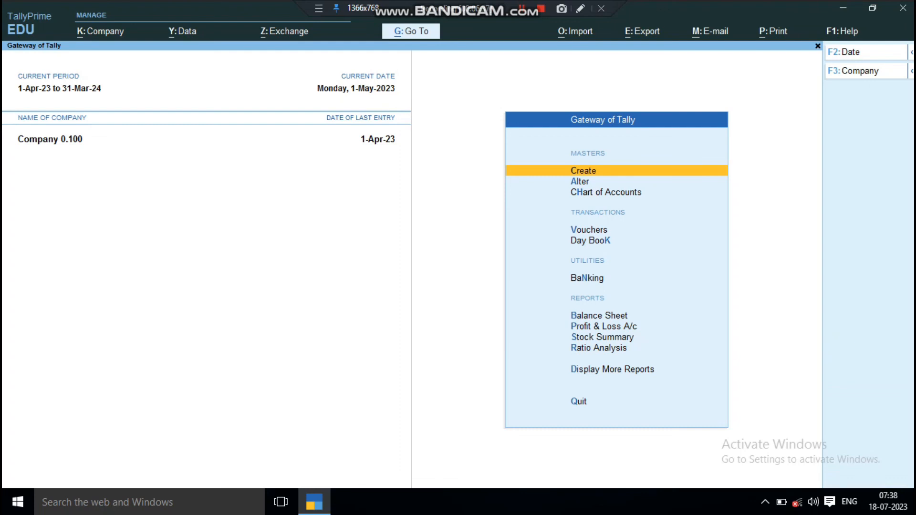
- View the Day Book again through the additional reports, then return to the Gateway of Tally
key(d)
key(d)
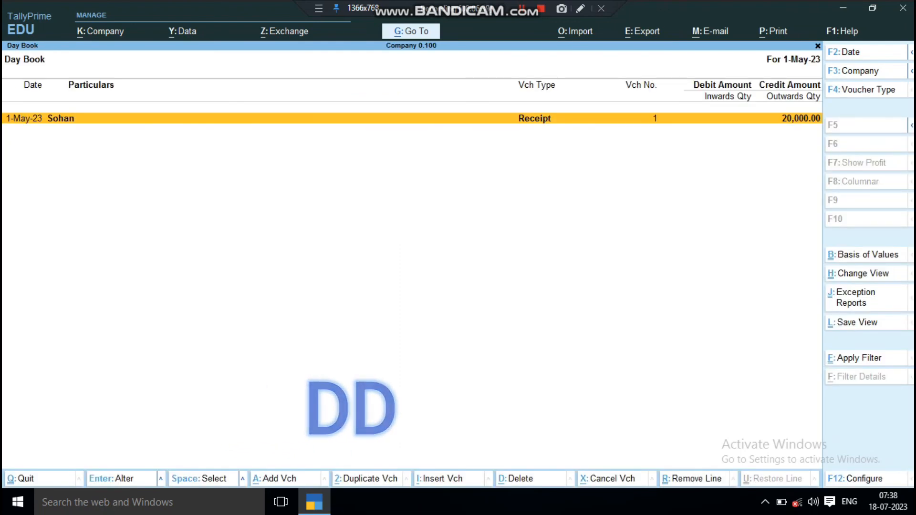
key(Escape)
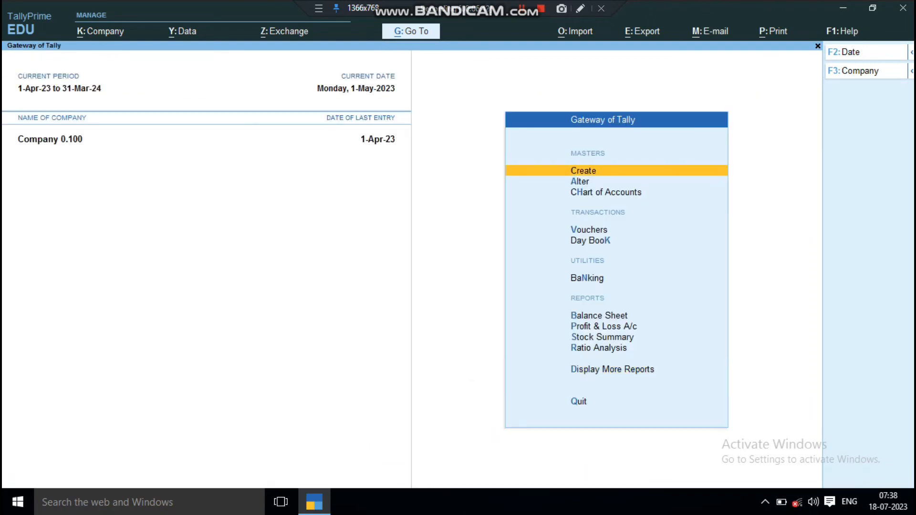
- Open the Day Book directly from the Gateway of Tally, review receipt voucher 1, and close both
key(Down)
key(Down)
key(Down)
key(Down)
key(Return)
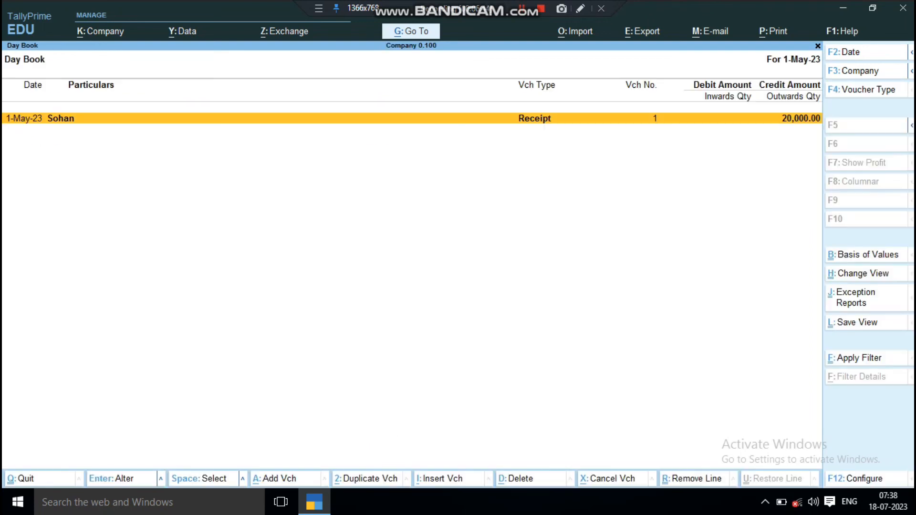
key(Return)
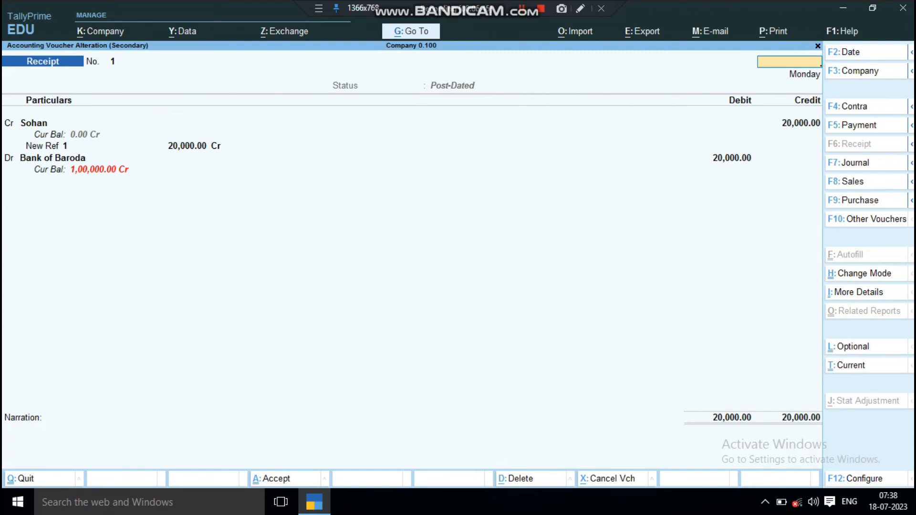
key(Escape)
key(Escape)
key(Escape)
key(Escape)
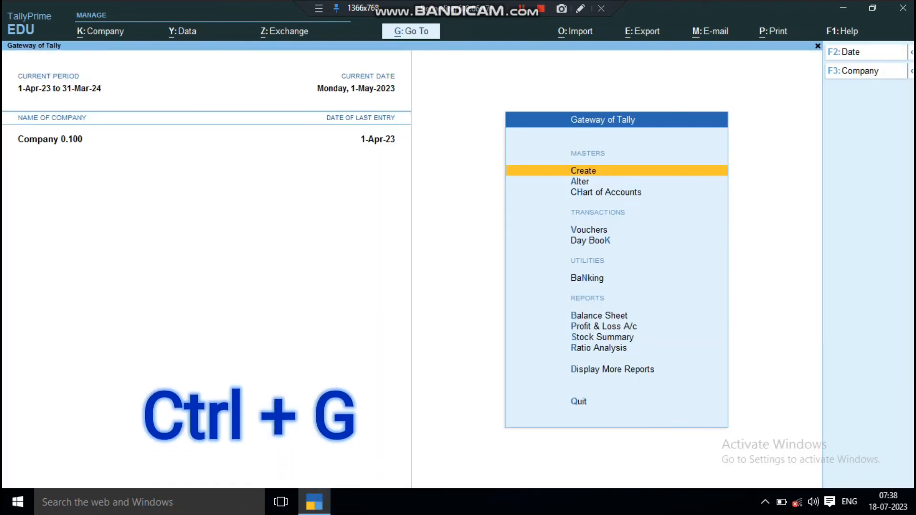
- Find the Day Book with the Go To search term "Day", view it, then return to the Gateway of Tally
key(ctrl+g)
text(S)
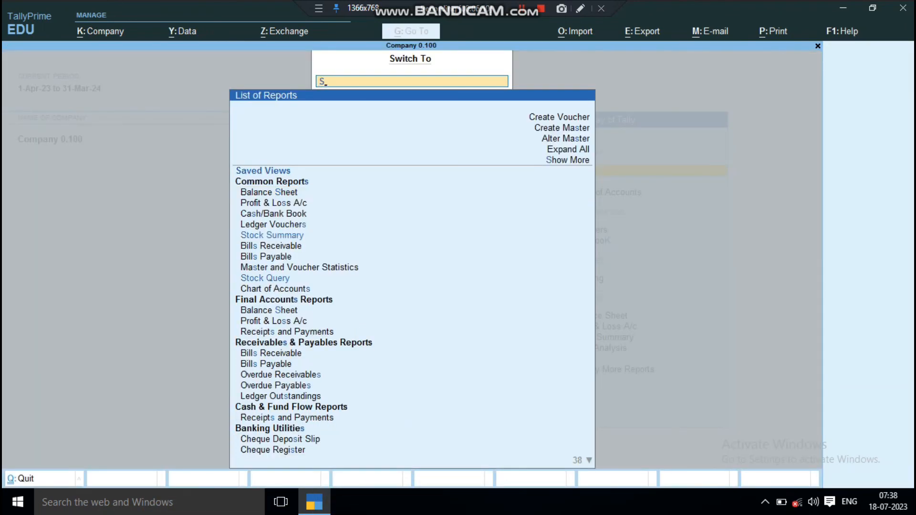
key(BackSpace)
text(Day)
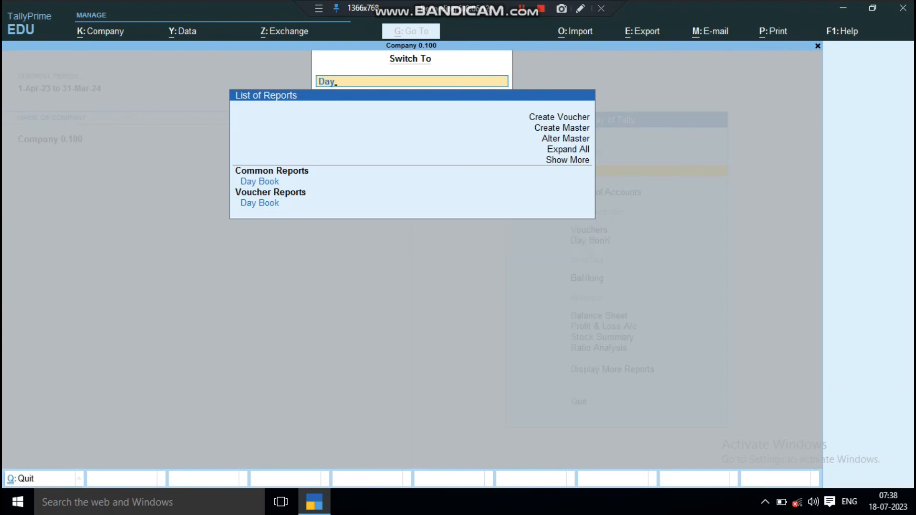
key(Down)
key(Return)
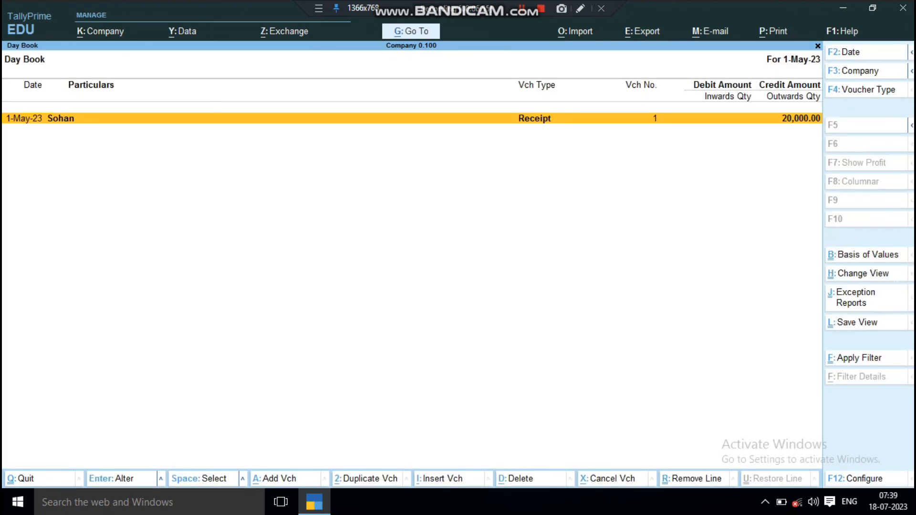
key(Escape)
key(Escape)
key(Escape)
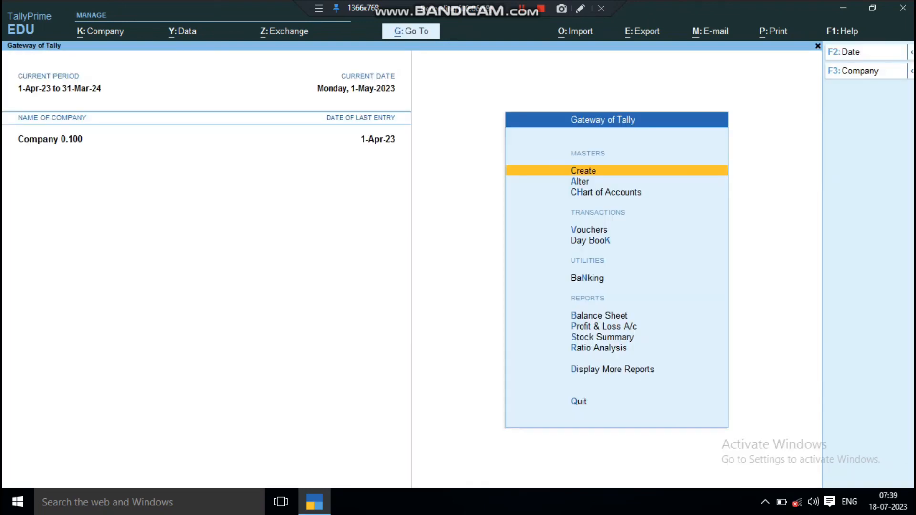